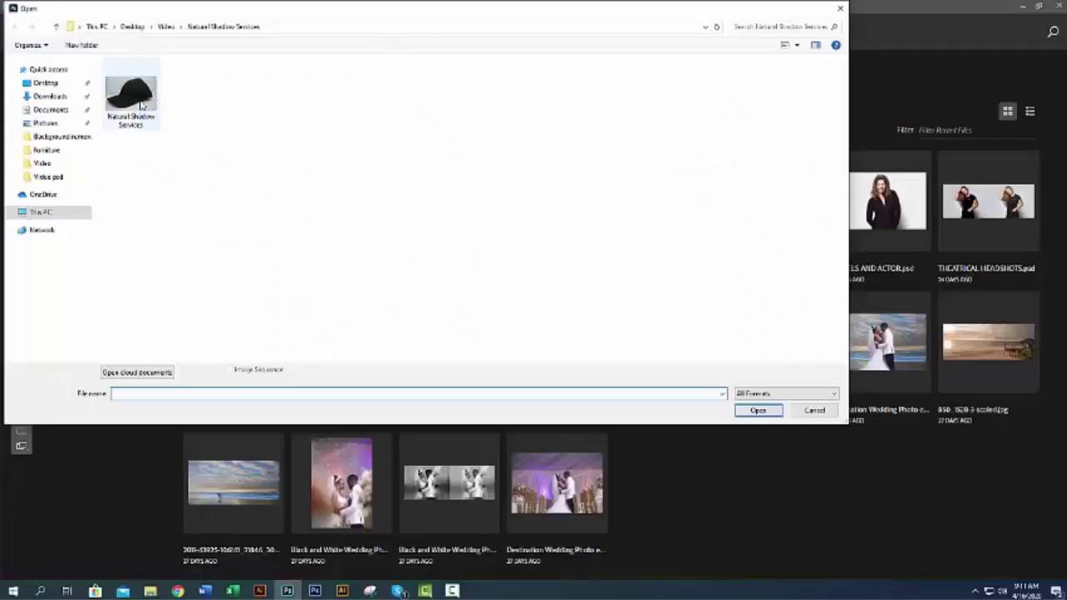
Open the Natural Shadow Services image of the black baseball cap
click(141, 103)
click(757, 411)
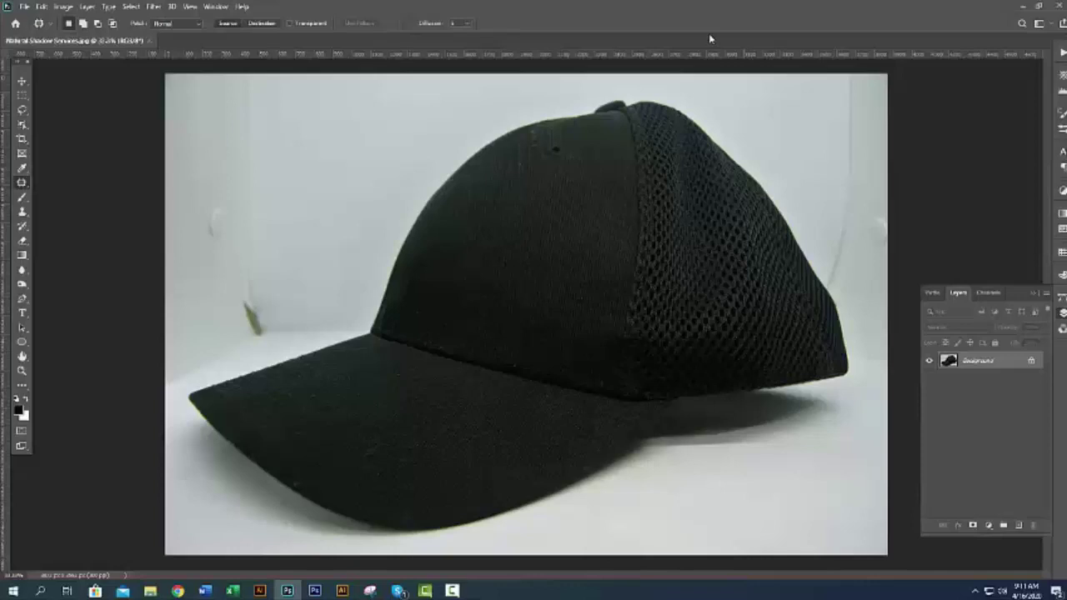
Create a new empty path in the Paths panel and pick the Pen tool
click(941, 291)
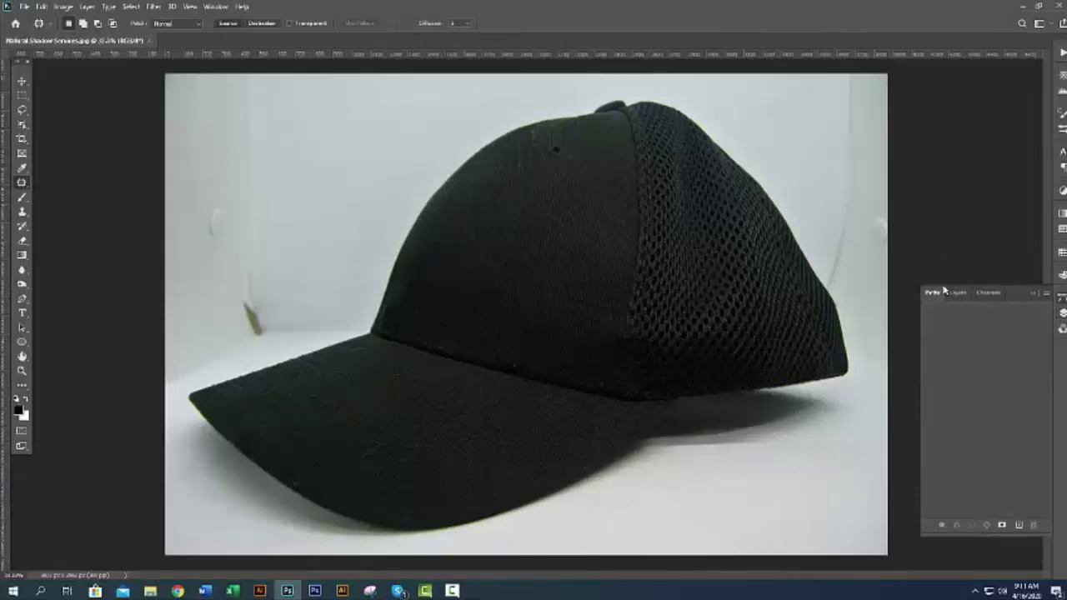
click(1019, 526)
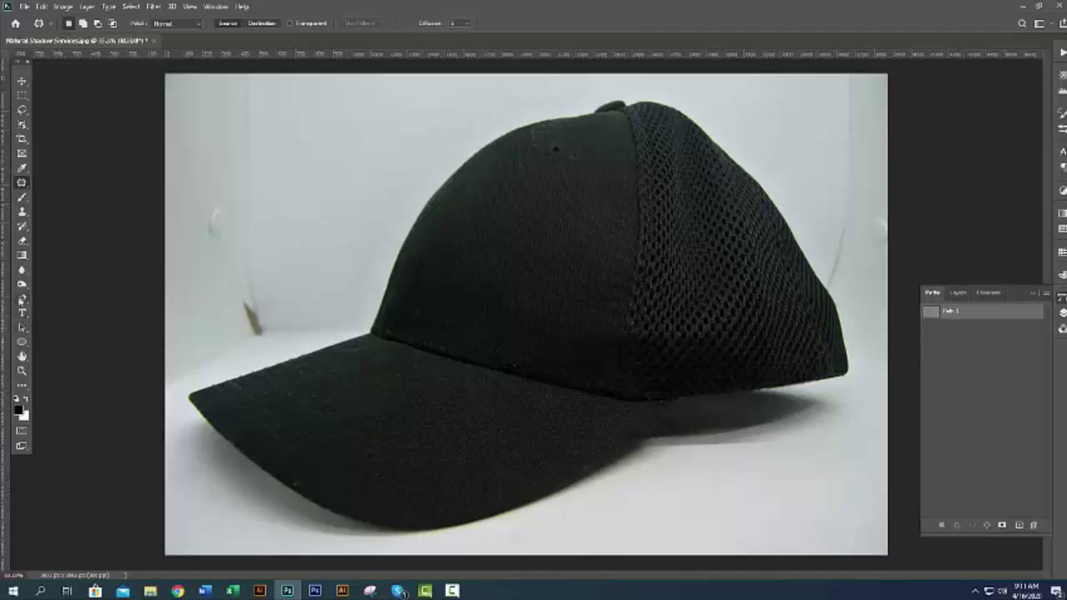
click(22, 298)
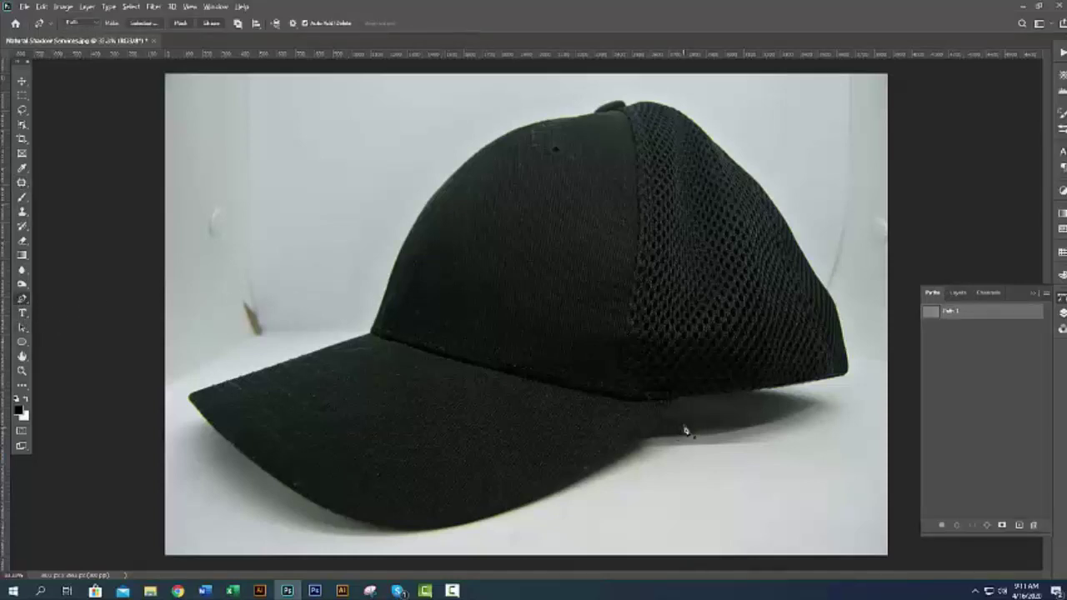
scroll(675, 426, up, 3)
scroll(683, 413, up, 2)
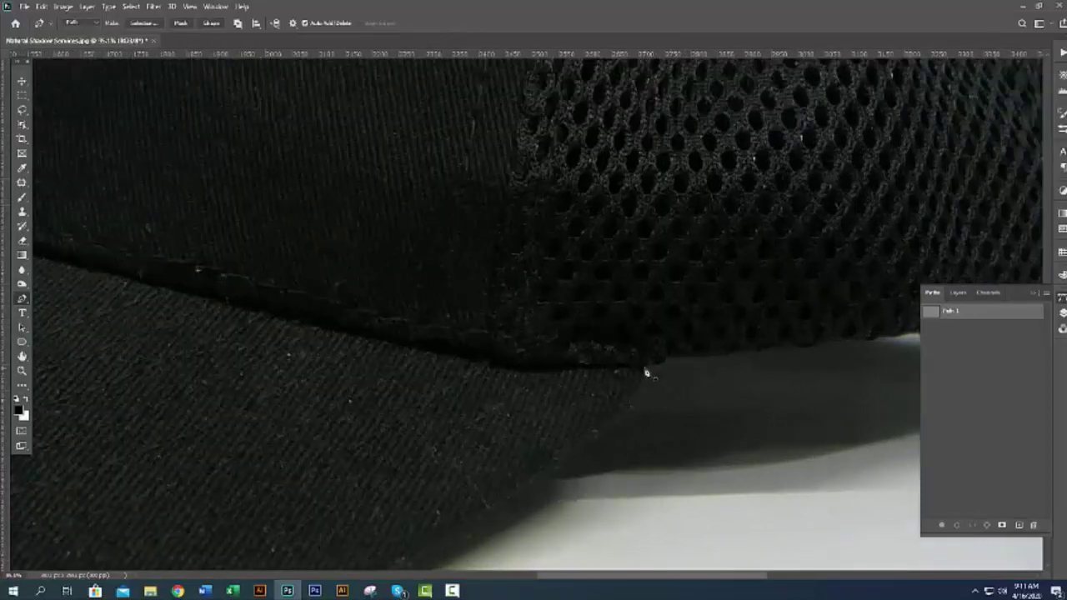
Trace curved anchors along the brim's lower edge and underside to the brim tip
mouse_move(645, 421)
mouse_down()
mouse_move(665, 341)
mouse_move(648, 337)
mouse_move(816, 210)
mouse_up()
drag(660, 311, 511, 367)
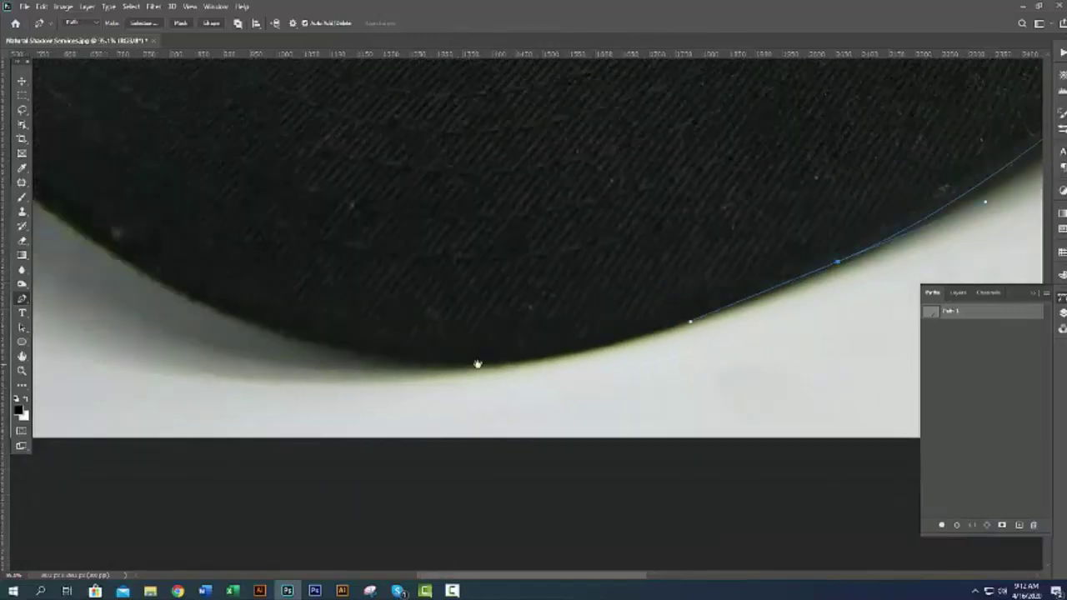
click(433, 366)
drag(420, 366, 347, 356)
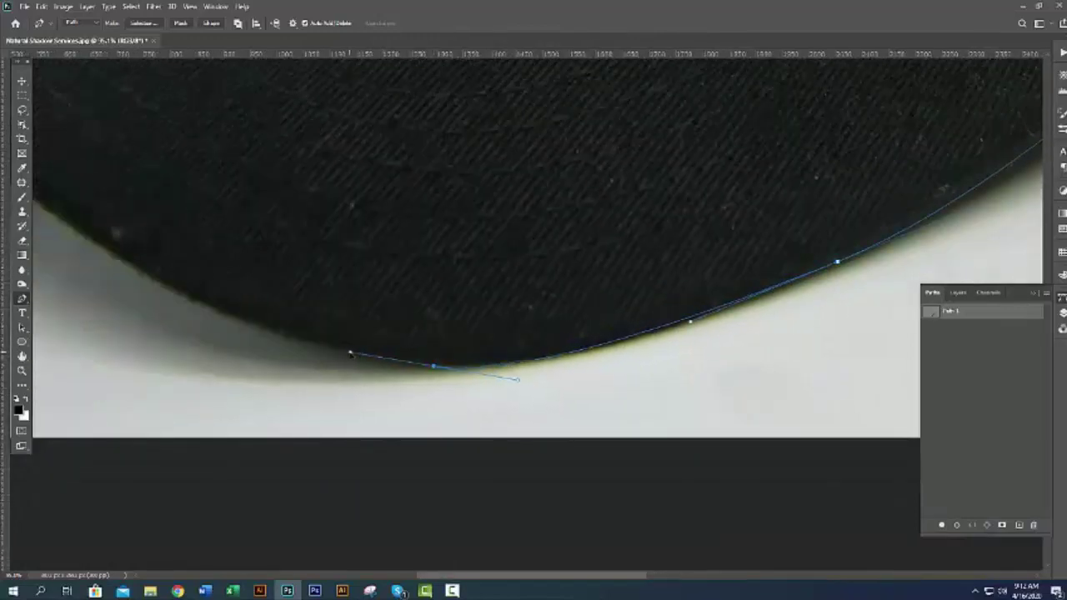
drag(260, 326, 555, 386)
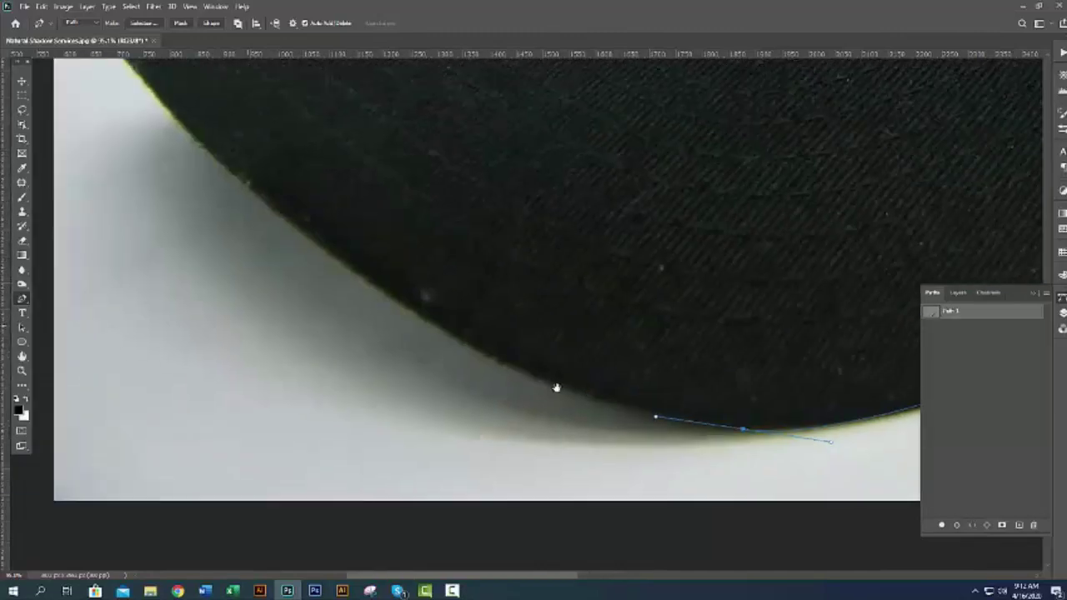
mouse_move(432, 323)
mouse_down()
mouse_move(340, 261)
mouse_move(567, 381)
mouse_up()
mouse_move(446, 237)
mouse_down()
mouse_move(554, 396)
mouse_move(463, 231)
mouse_up()
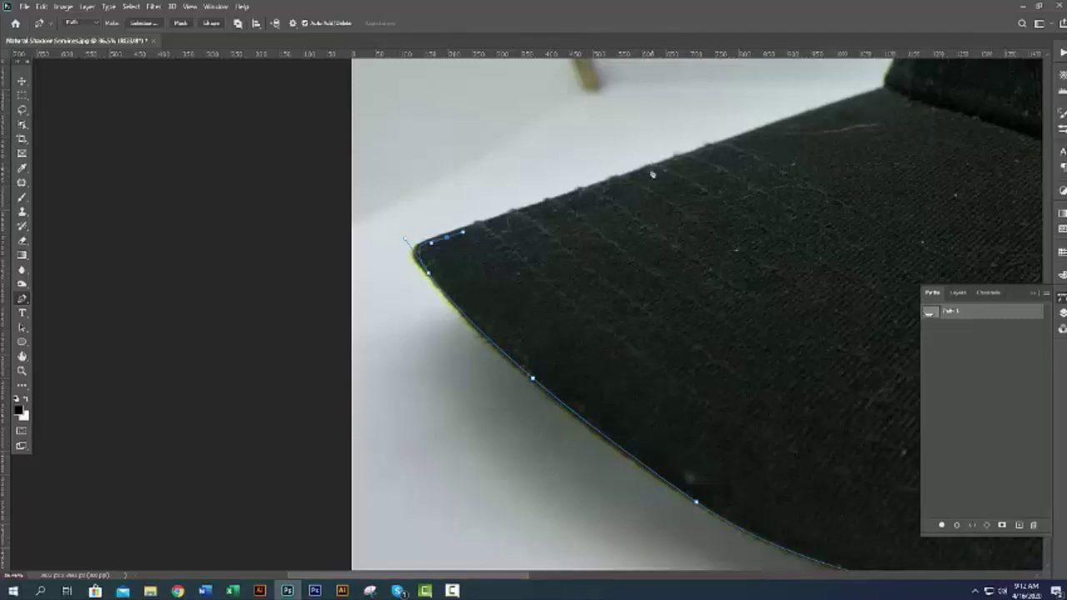
Continue the path along the crown's top edge and over the mesh crown
drag(742, 136, 634, 235)
mouse_move(638, 195)
mouse_down()
mouse_move(614, 231)
mouse_move(675, 203)
mouse_up()
scroll(656, 154, up, 5)
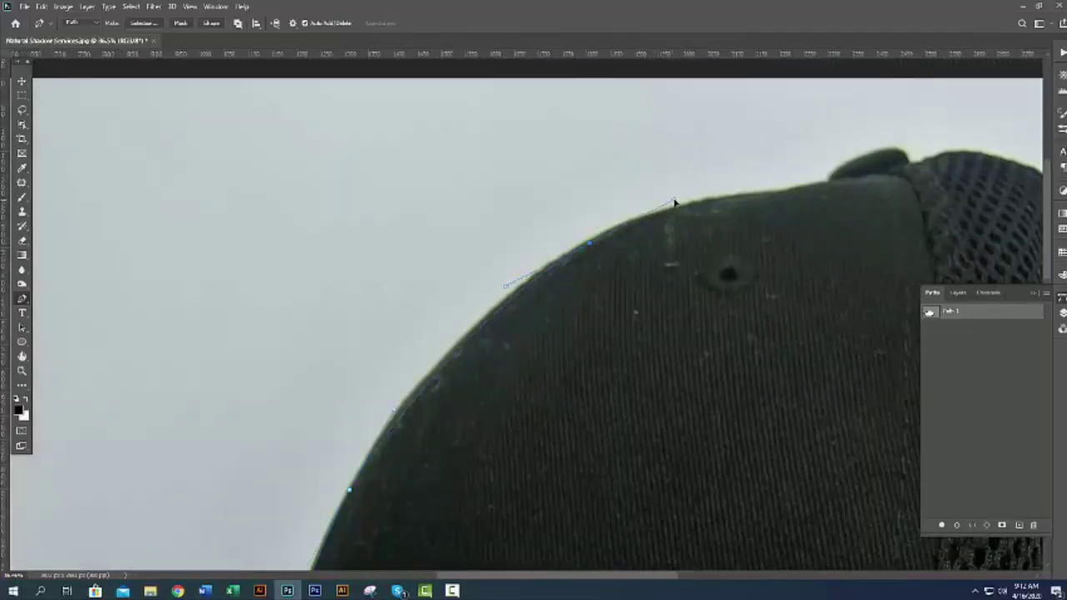
drag(779, 199, 555, 262)
click(553, 259)
click(606, 245)
click(665, 217)
click(725, 216)
drag(786, 238, 560, 217)
click(578, 203)
click(617, 234)
drag(725, 358, 587, 277)
Trace the path down the back mesh edge and around its lower corner
click(545, 220)
click(638, 306)
click(660, 328)
click(714, 392)
drag(714, 392, 602, 250)
click(651, 346)
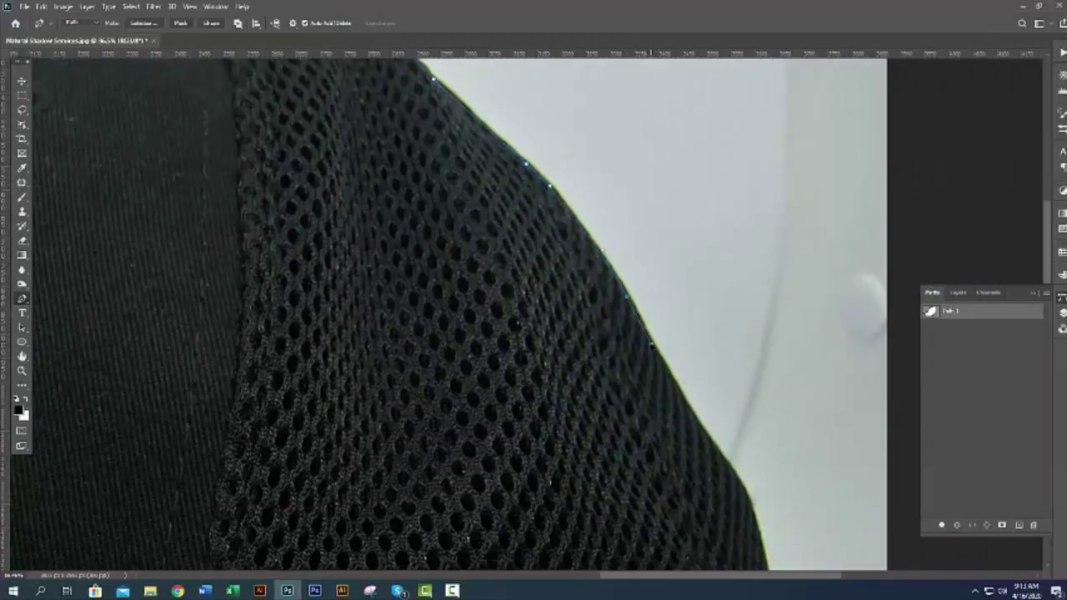
drag(652, 346, 583, 275)
click(626, 325)
click(642, 380)
drag(643, 381, 659, 352)
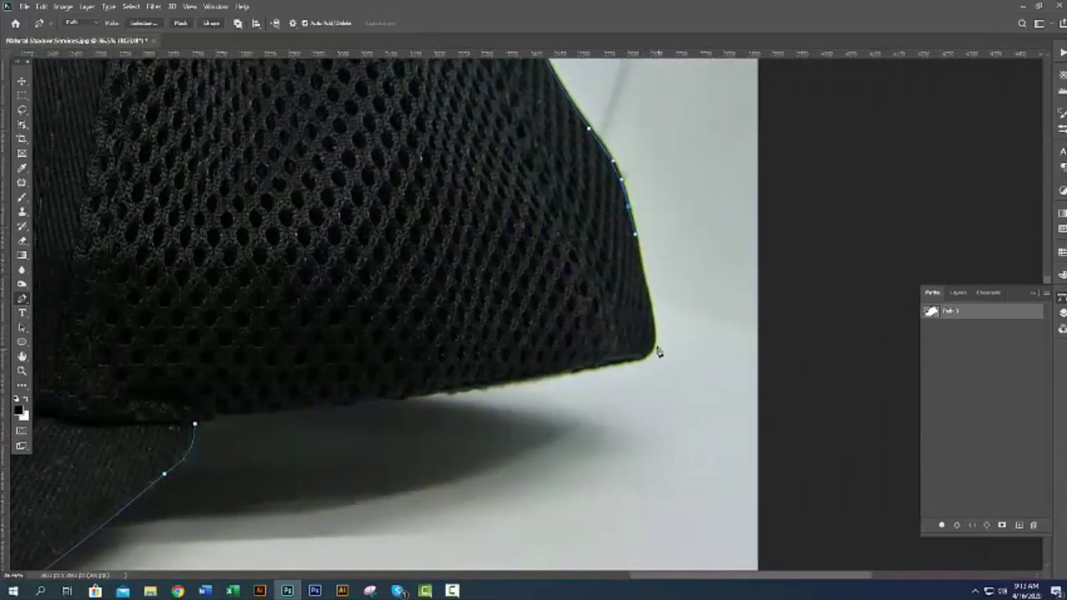
Trace the cap's bottom edge and close Path 1 at its starting anchor
click(618, 361)
click(591, 369)
drag(583, 374, 730, 315)
click(600, 331)
click(523, 338)
click(448, 346)
click(377, 354)
click(341, 365)
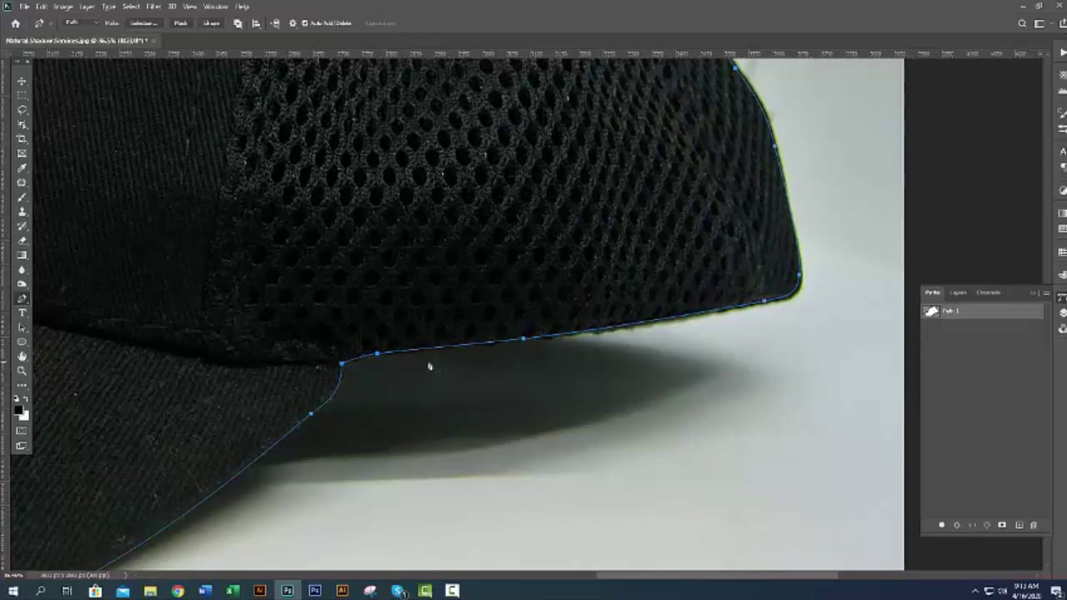
scroll(567, 352, down, 2)
scroll(575, 350, down, 1)
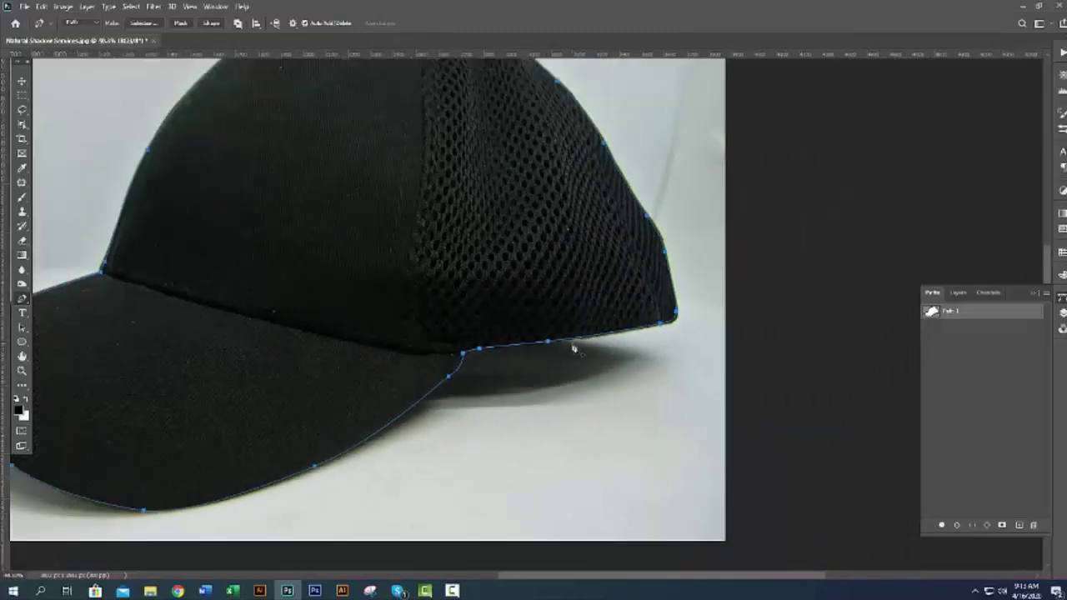
Convert Path 1 into a feathered selection of the cap and return to Layers
right_click(991, 314)
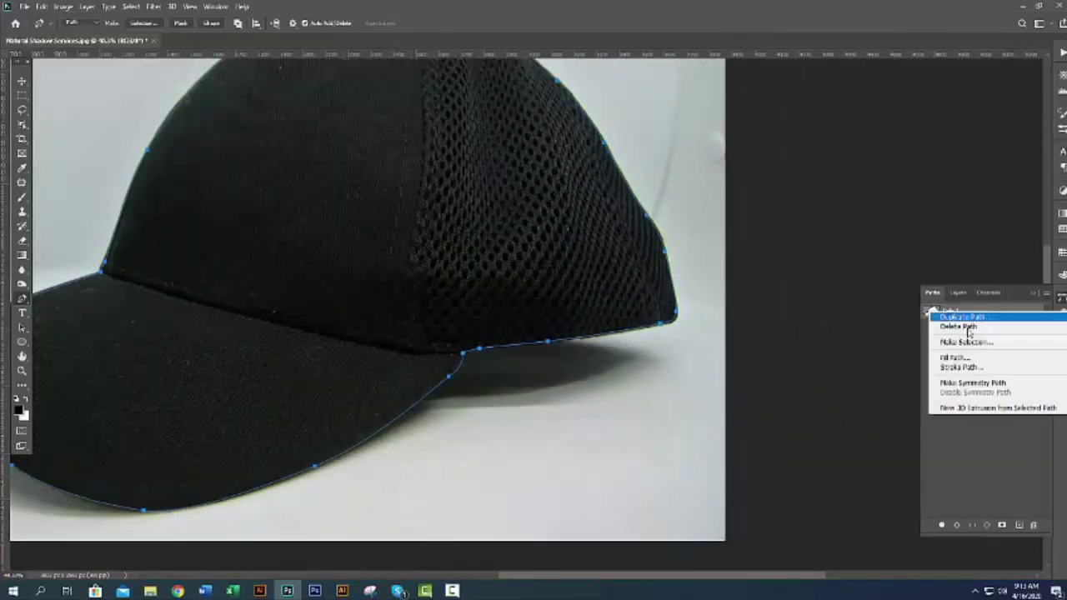
click(963, 343)
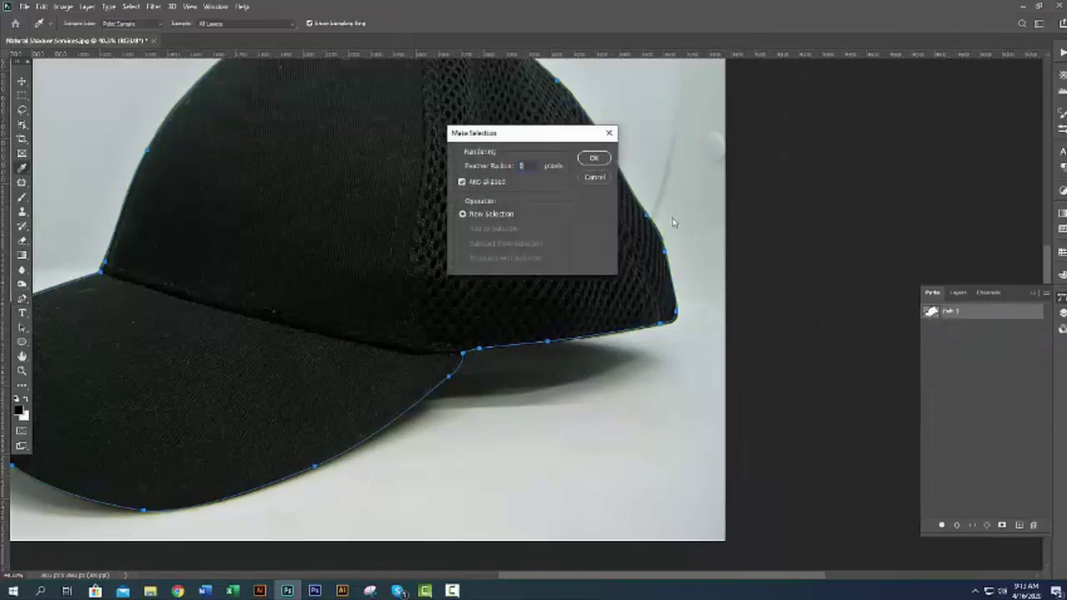
click(593, 158)
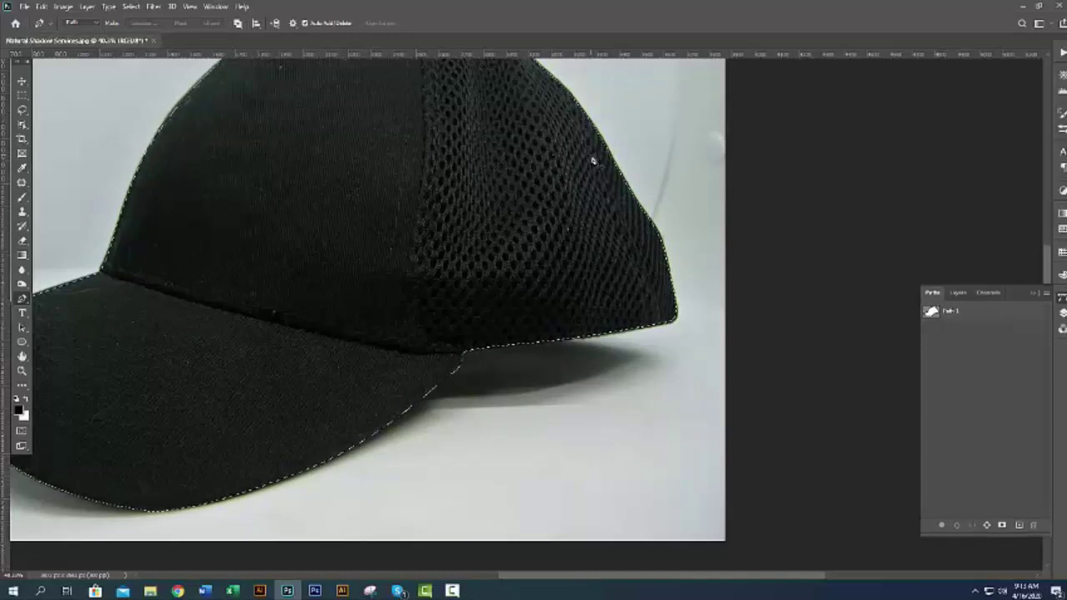
click(958, 293)
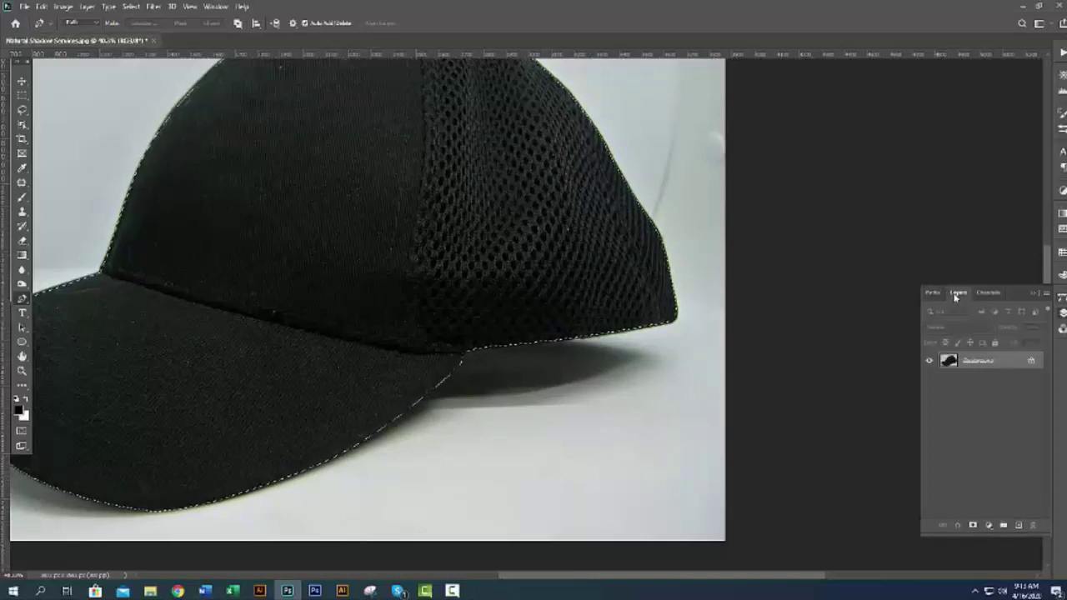
Copy the cap to Layer 1 and add a white Color Fill layer
key(ctrl+j)
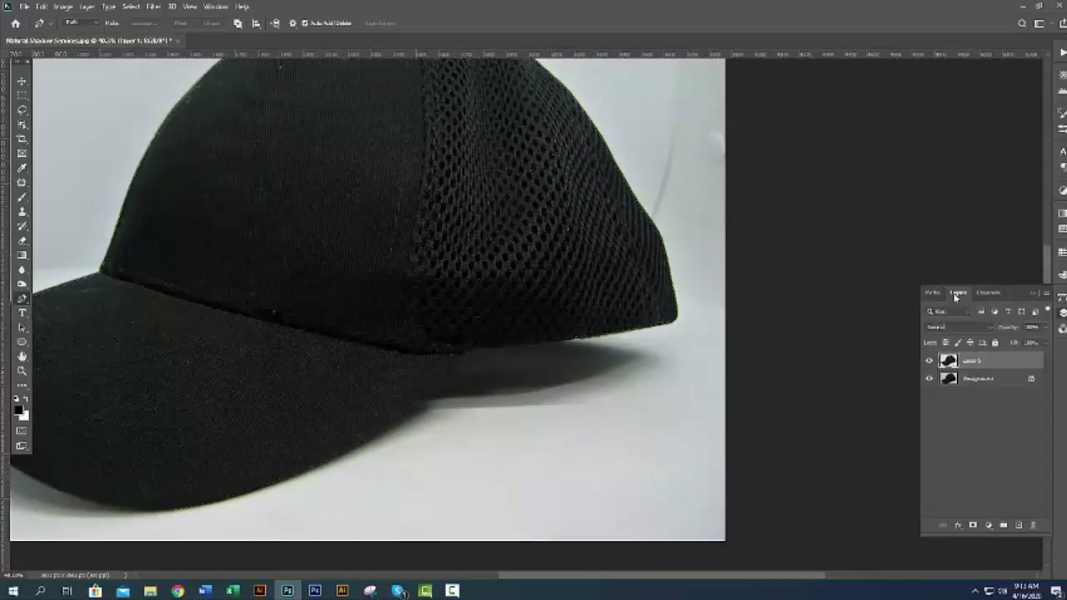
click(1002, 380)
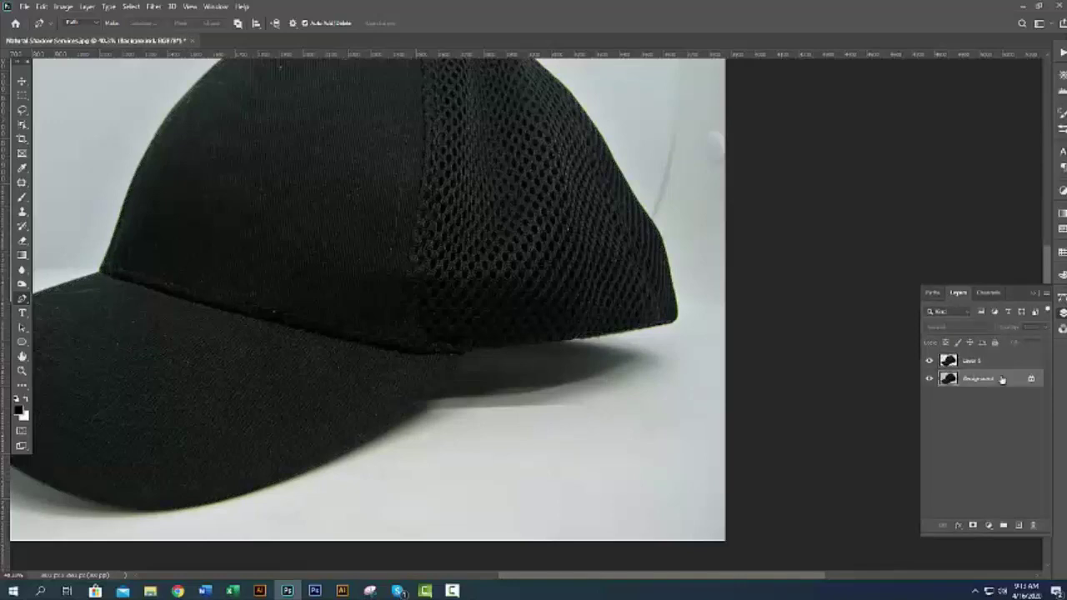
click(990, 528)
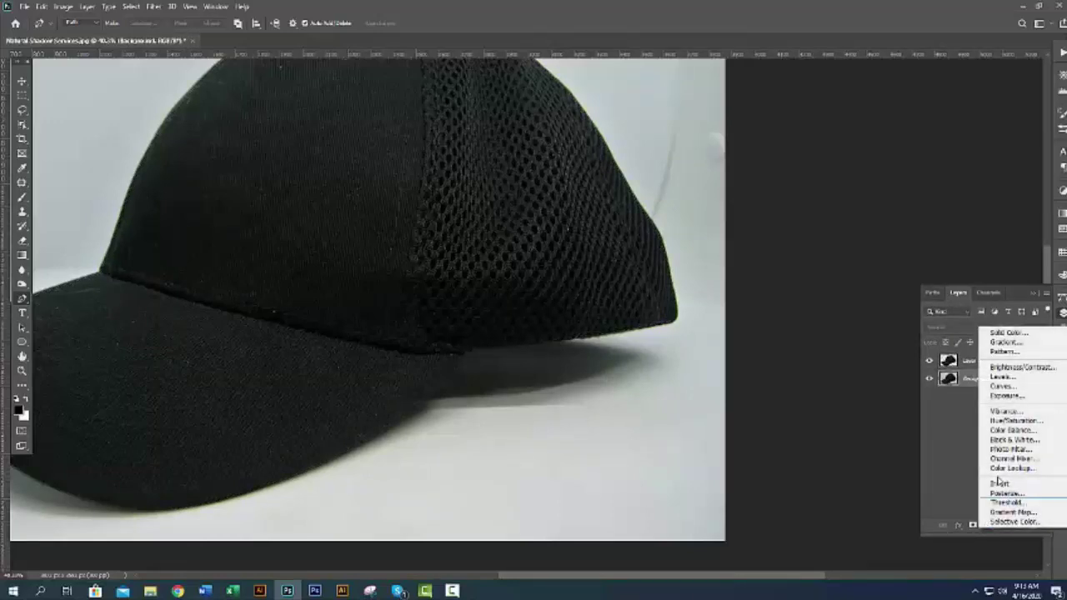
click(1006, 333)
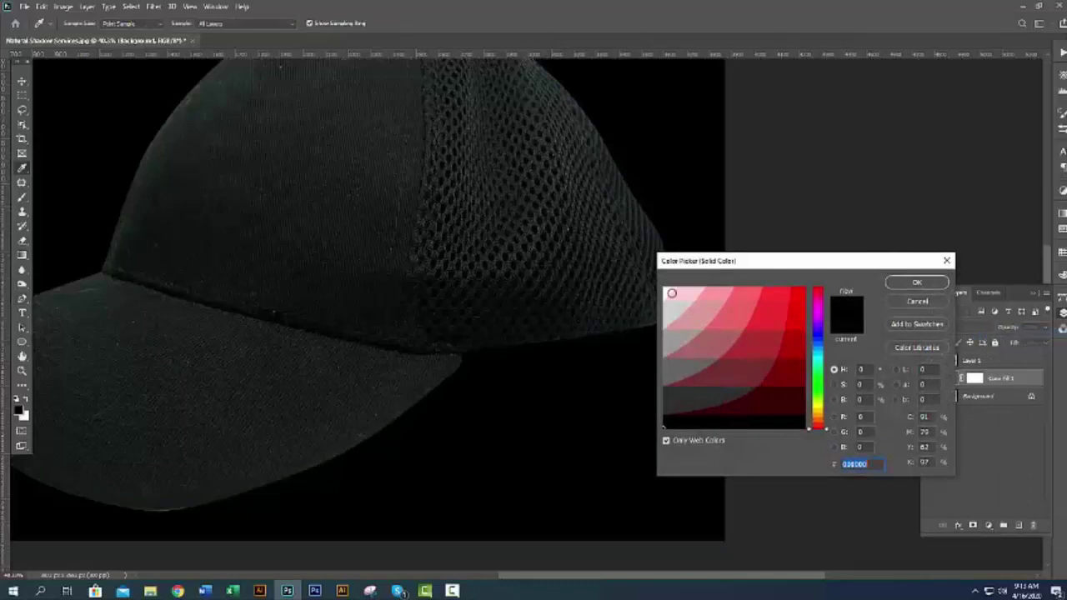
click(665, 291)
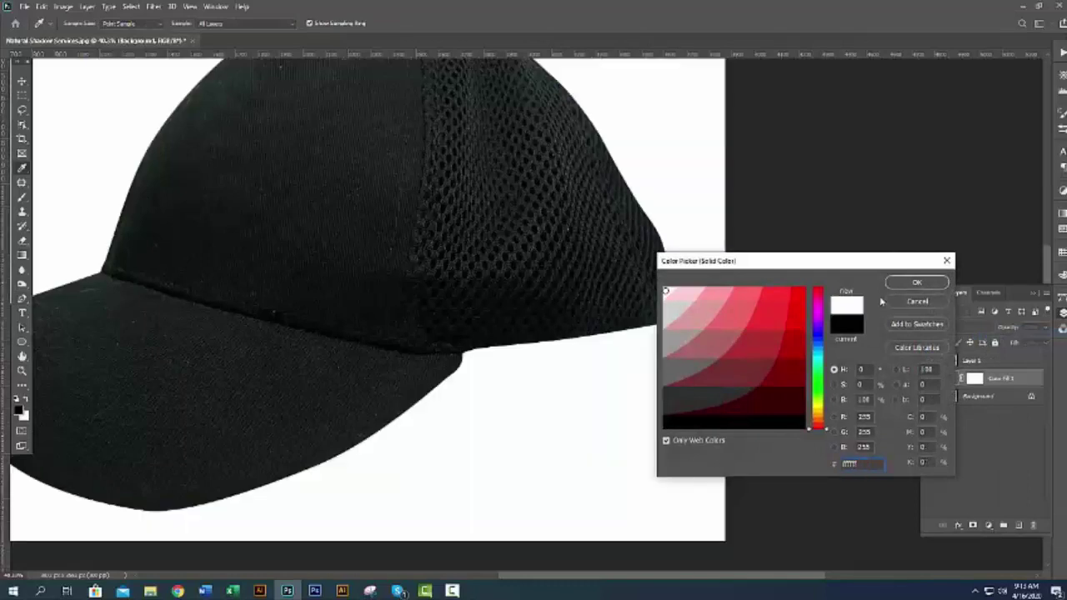
click(907, 284)
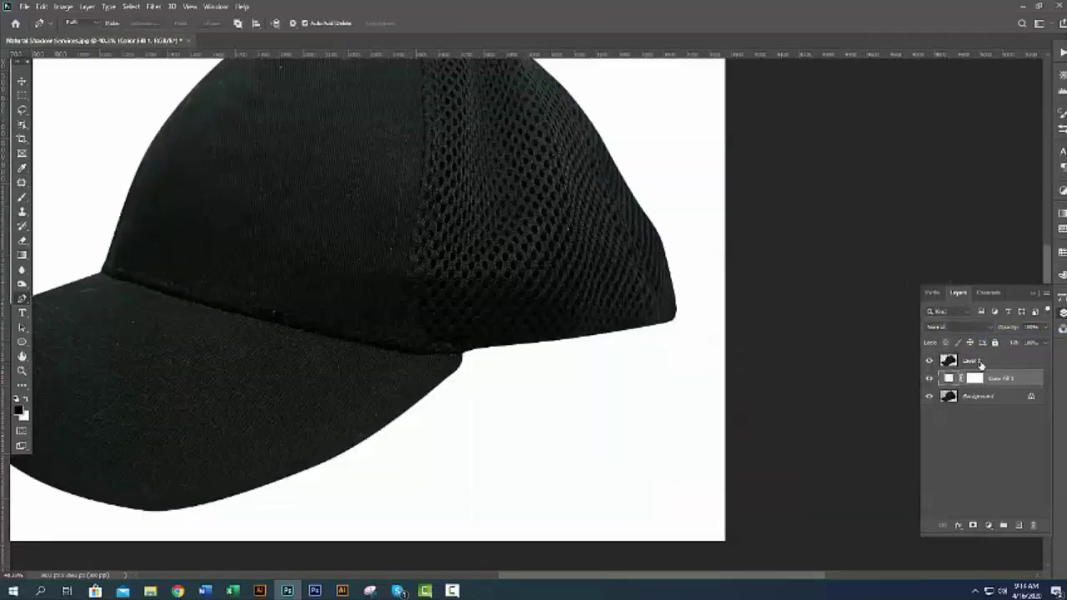
Hide the white fill so the original grey-background photo shows, zoomed out
click(983, 399)
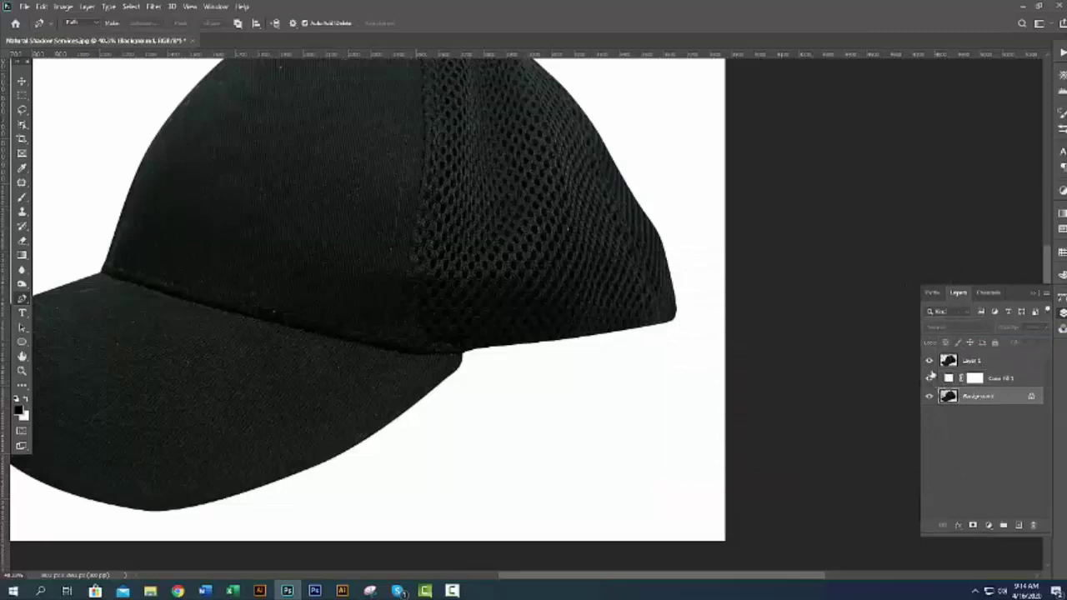
click(930, 379)
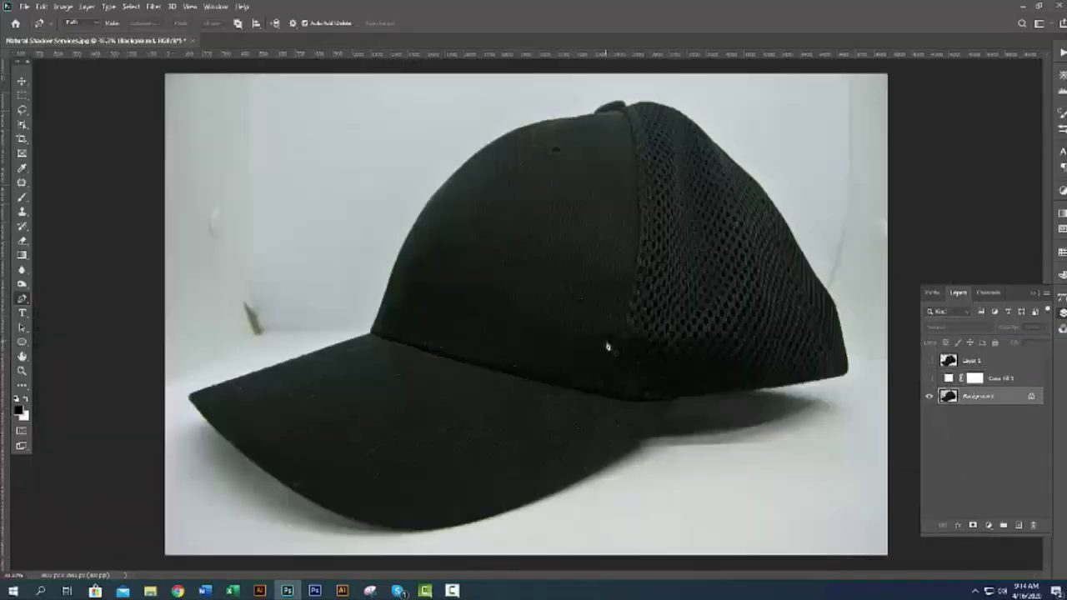
scroll(612, 350, down, 1)
scroll(612, 350, down, 1)
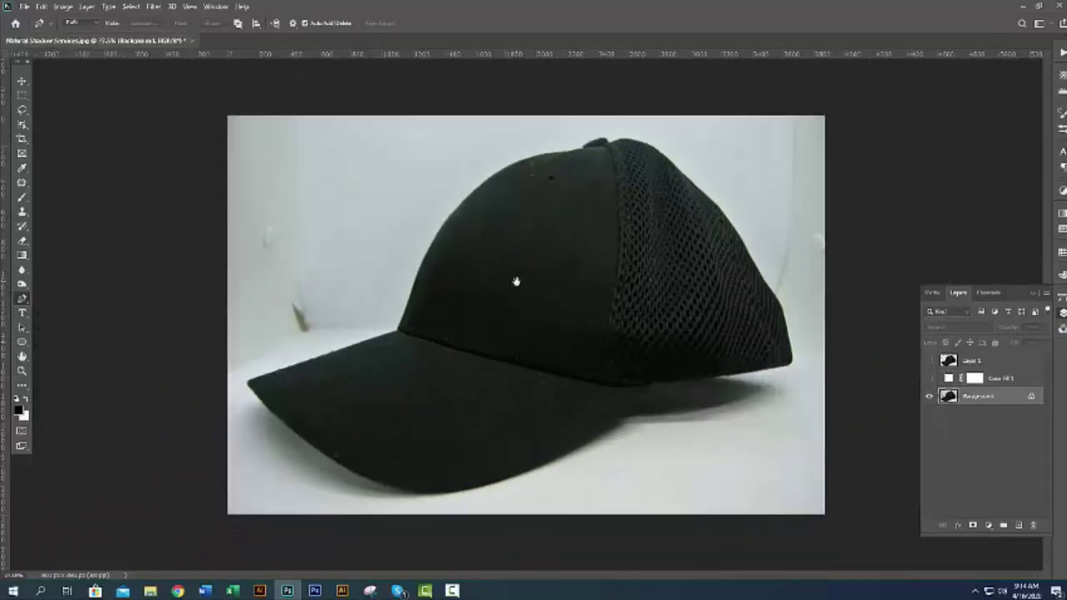
Lasso the brim shadow onto Layer 2 above Color Fill 1 and reshow the hidden layers
click(22, 109)
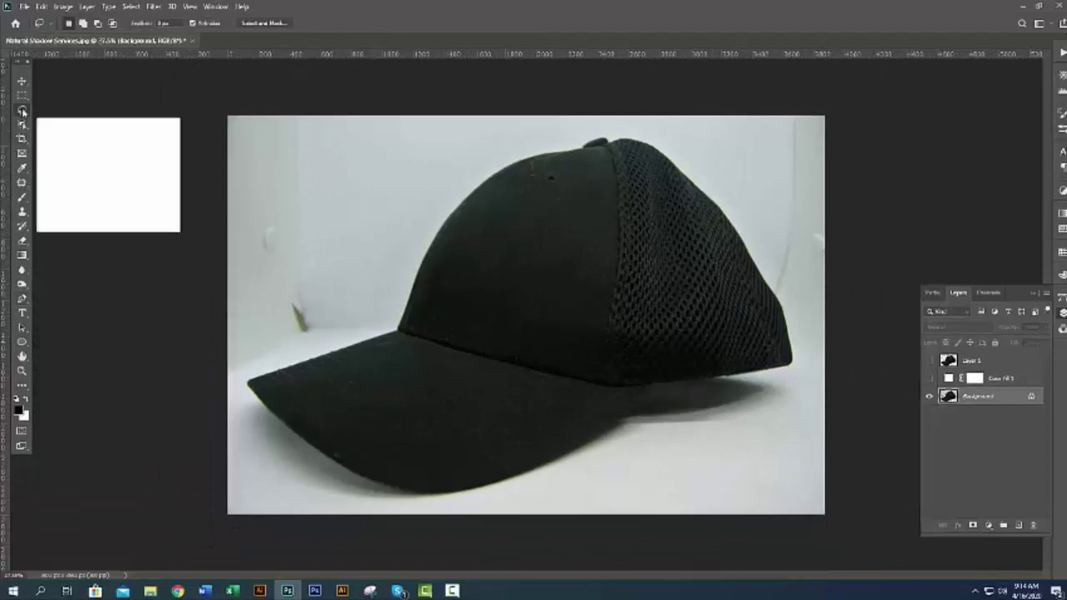
mouse_move(264, 394)
mouse_down()
mouse_move(265, 433)
mouse_move(290, 477)
mouse_move(345, 510)
mouse_move(476, 501)
mouse_move(615, 447)
mouse_move(789, 411)
mouse_move(775, 370)
mouse_move(636, 348)
mouse_move(555, 366)
mouse_move(494, 393)
mouse_up()
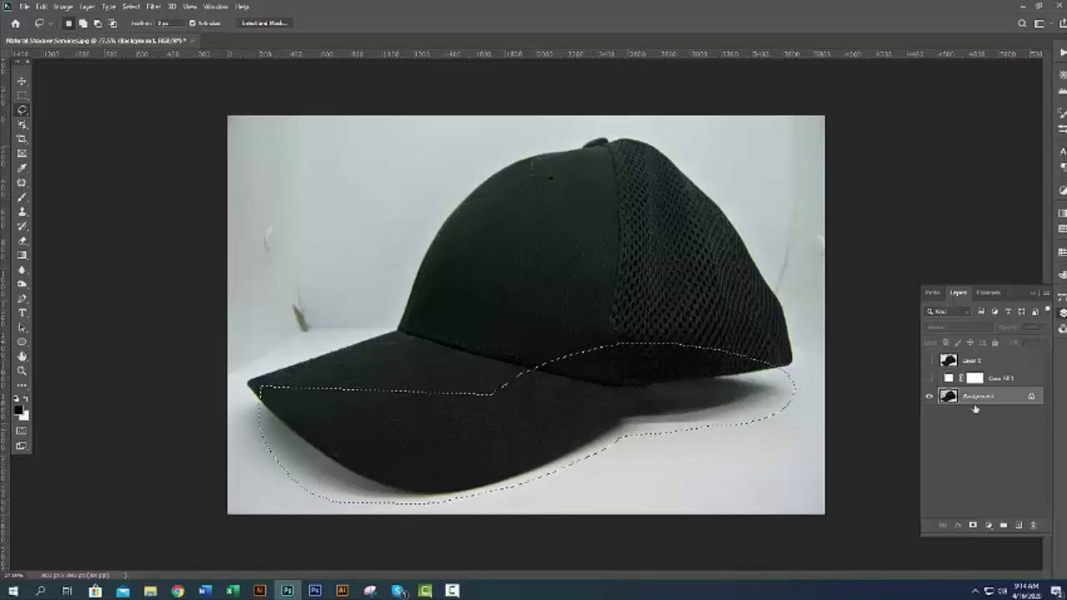
key(ctrl+j)
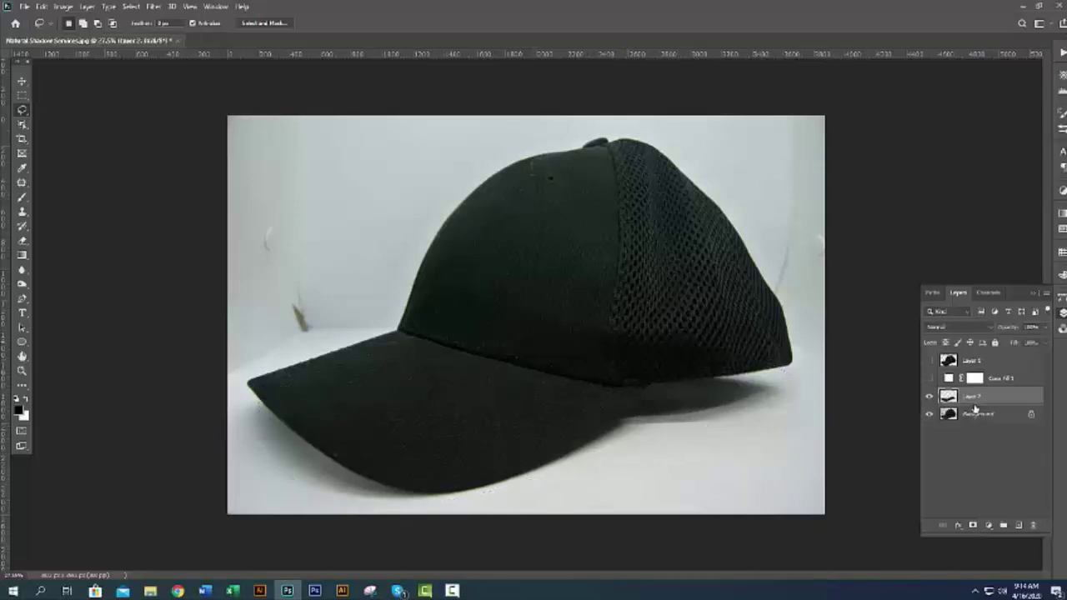
key(ctrl+bracketright)
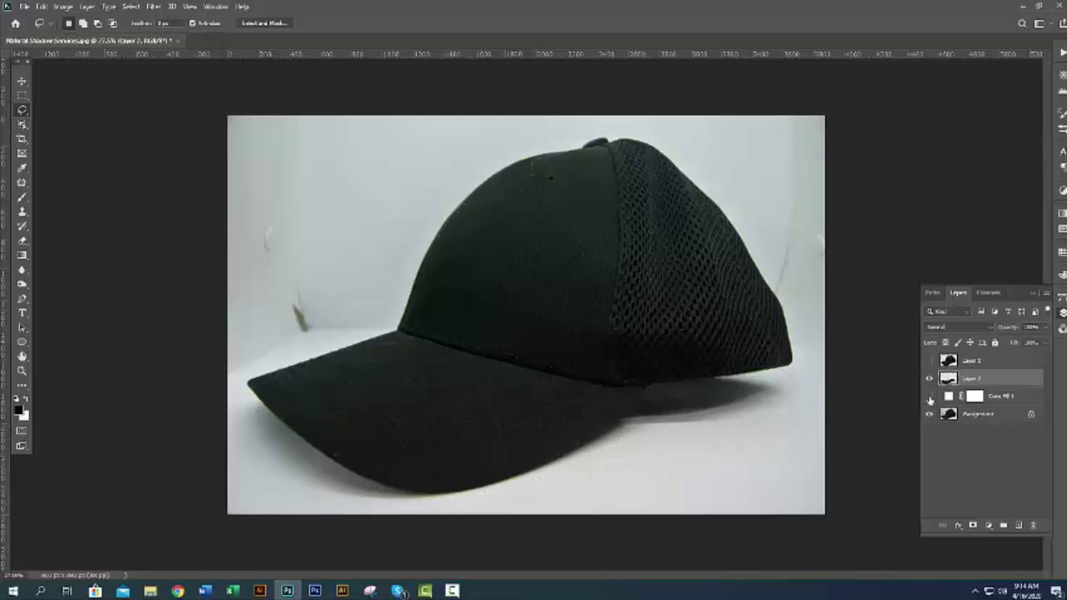
click(929, 398)
click(930, 360)
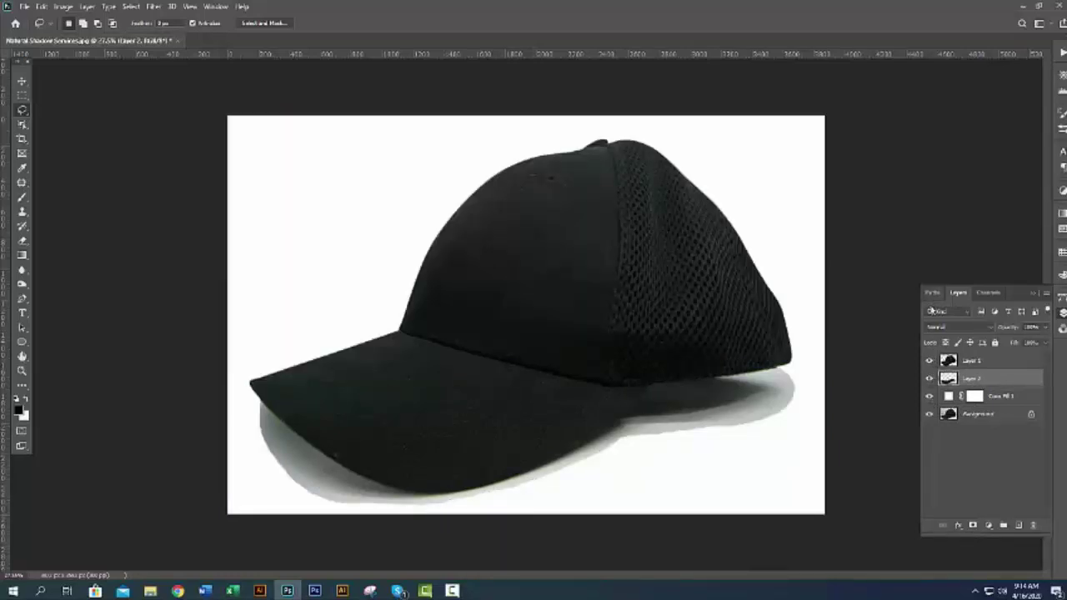
Try Multiply blending on the Layer 2 shadow, then revert it to Normal
click(992, 330)
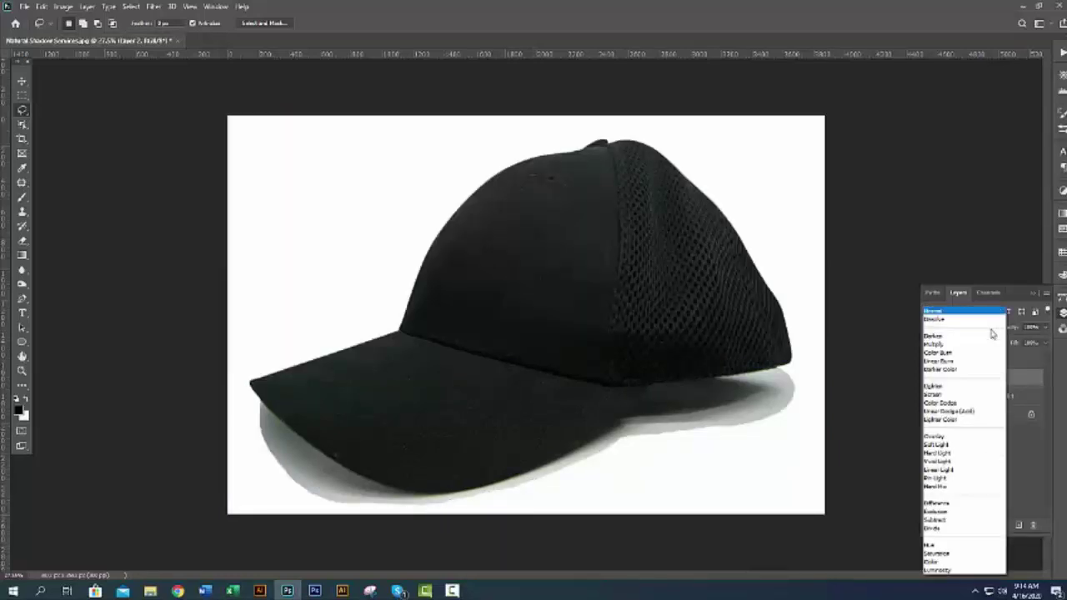
click(946, 346)
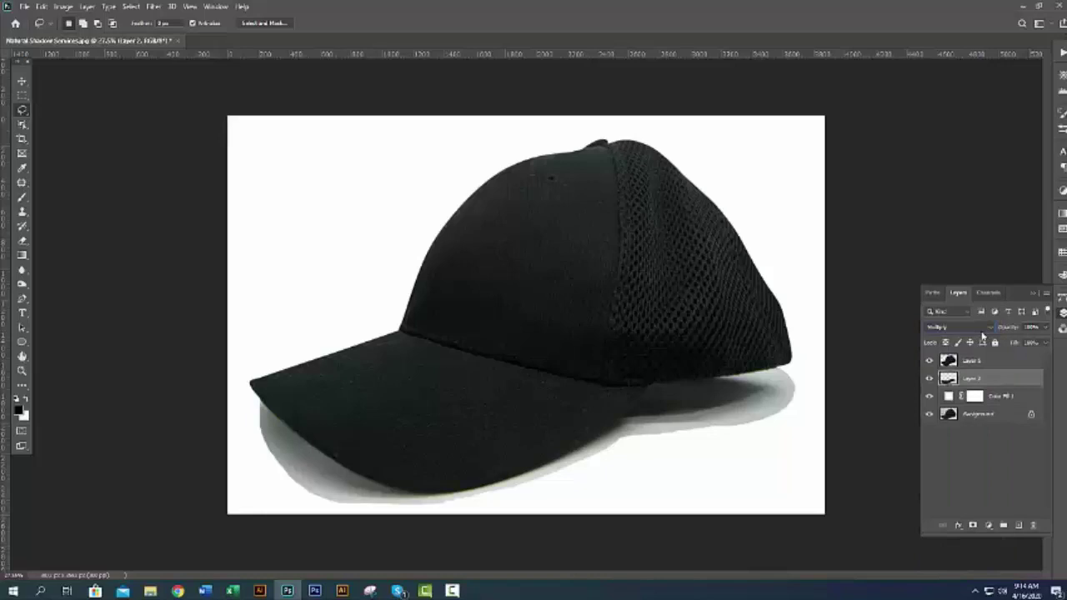
click(987, 330)
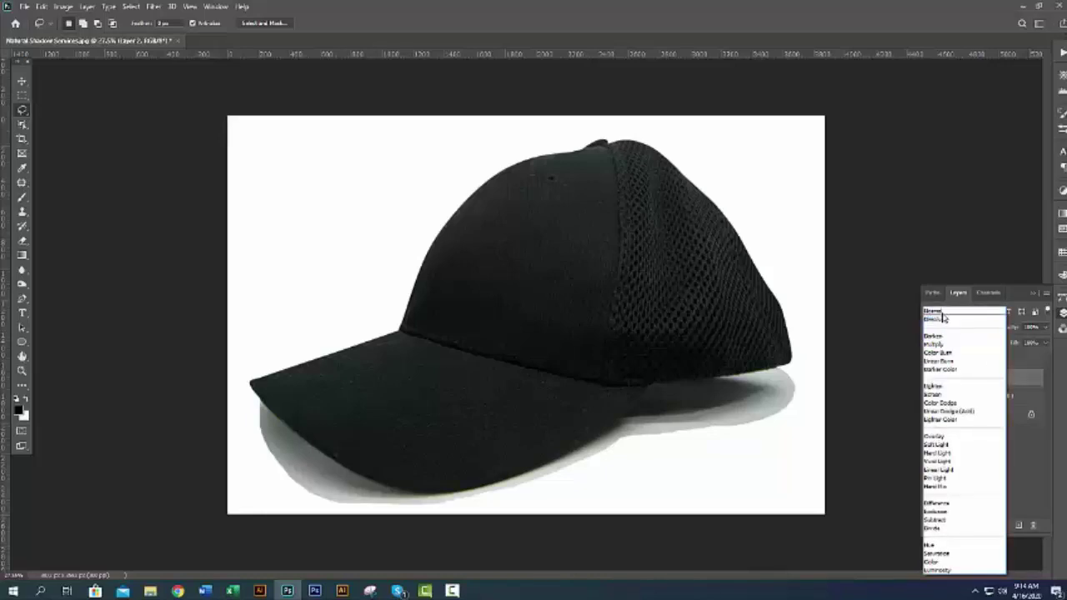
click(943, 313)
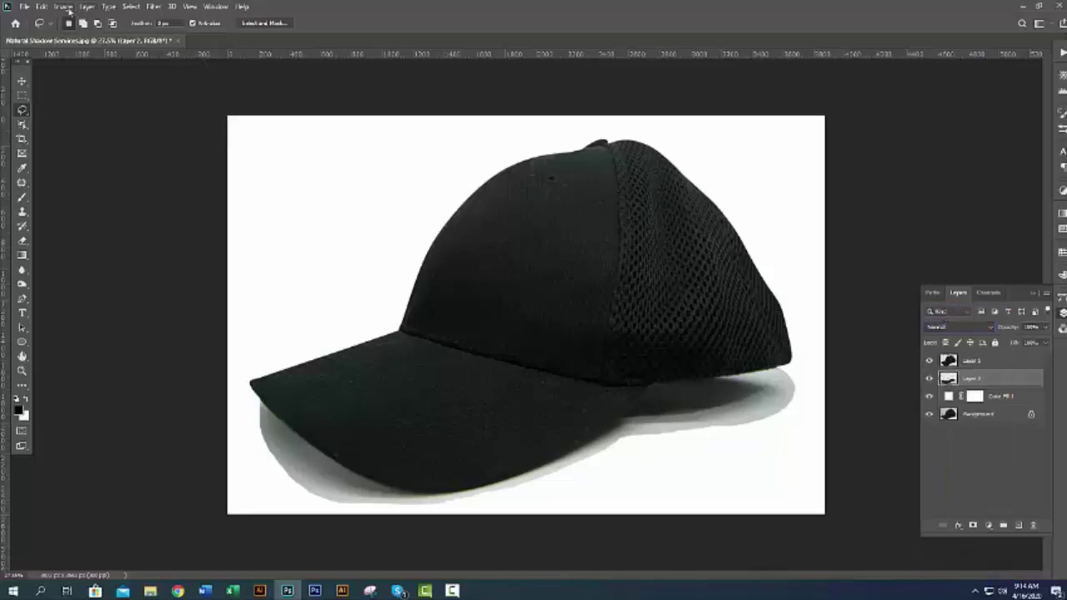
click(66, 6)
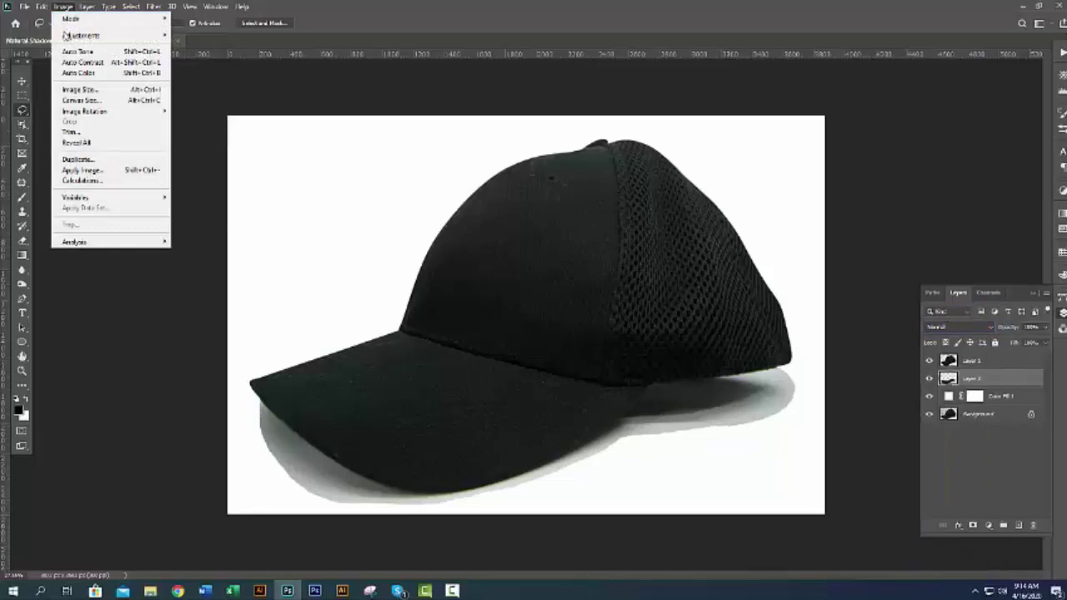
mouse_move(81, 35)
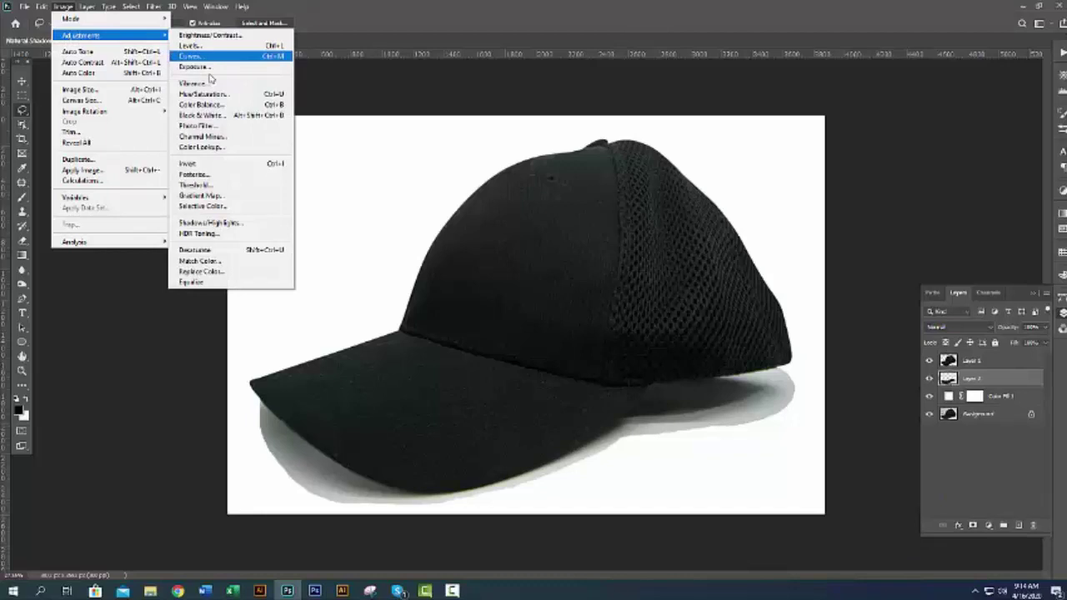
Desaturate the Layer 2 shadow and soften it with a larger-radius Gaussian Blur
click(245, 252)
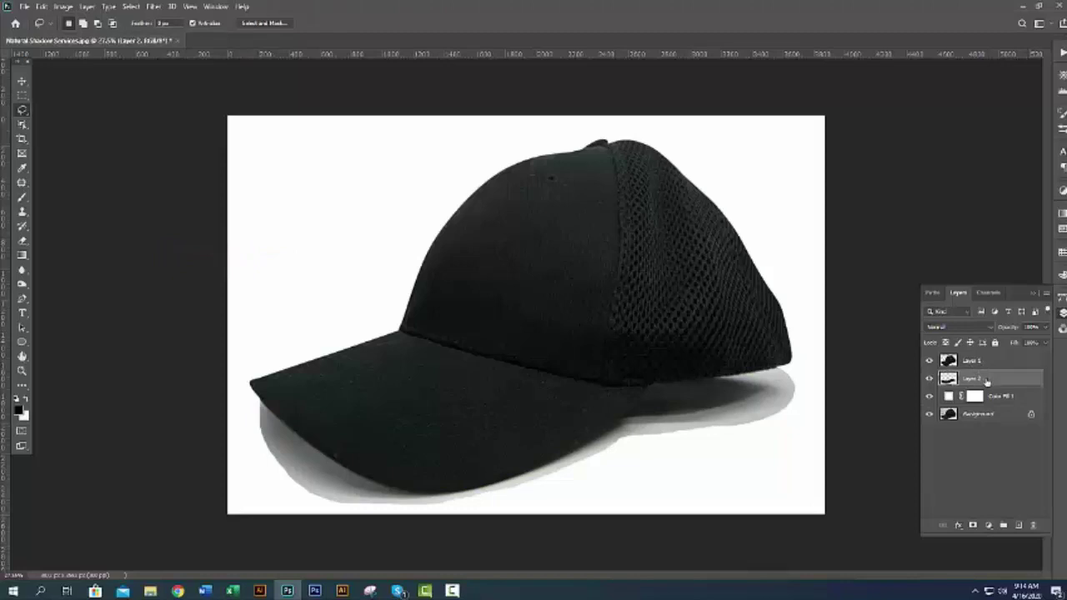
click(150, 7)
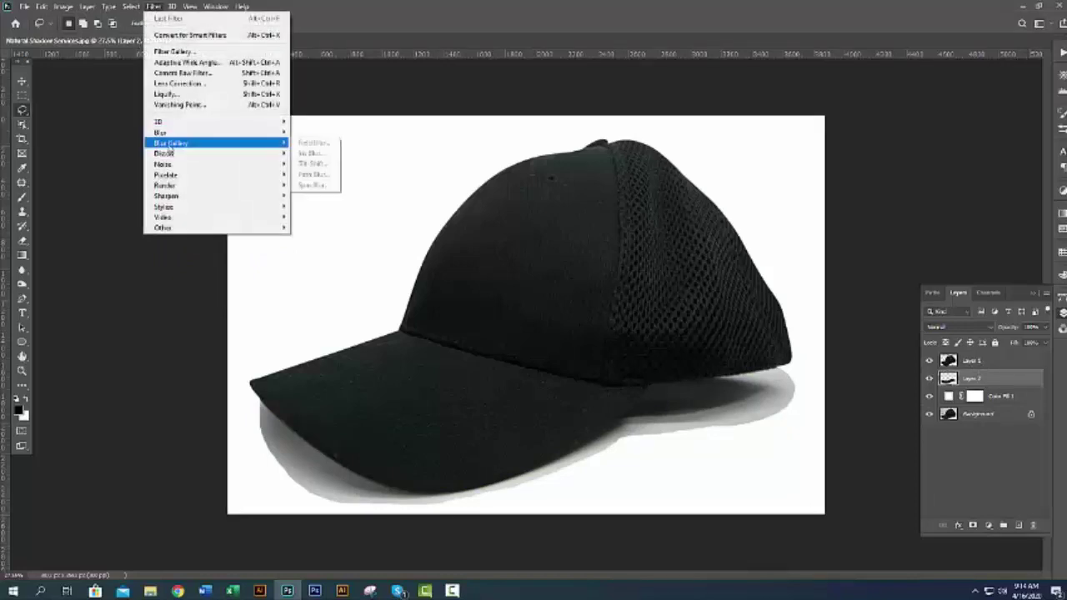
mouse_move(160, 133)
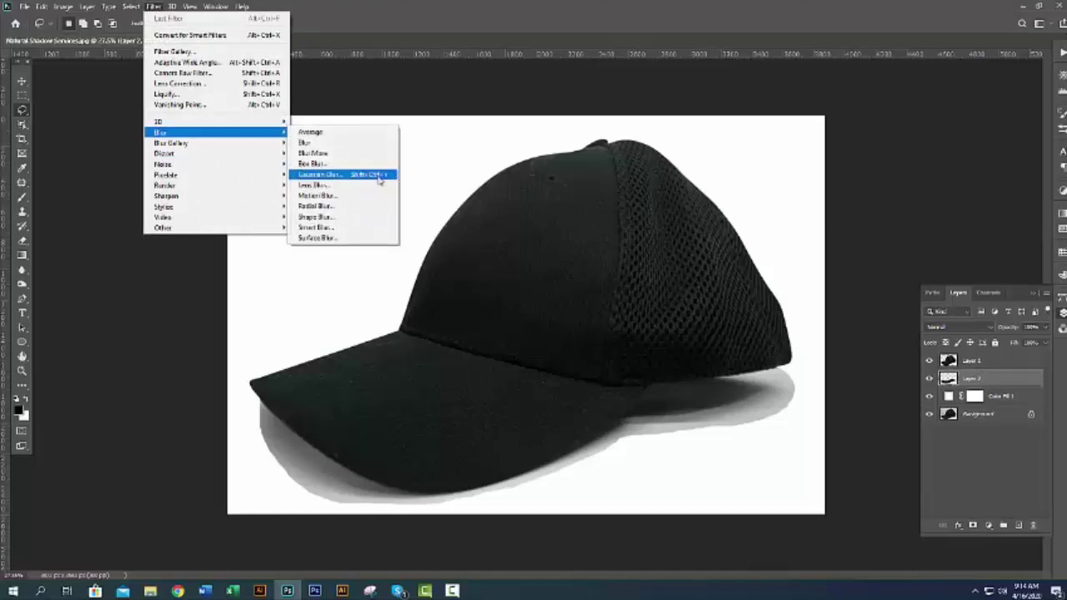
click(379, 175)
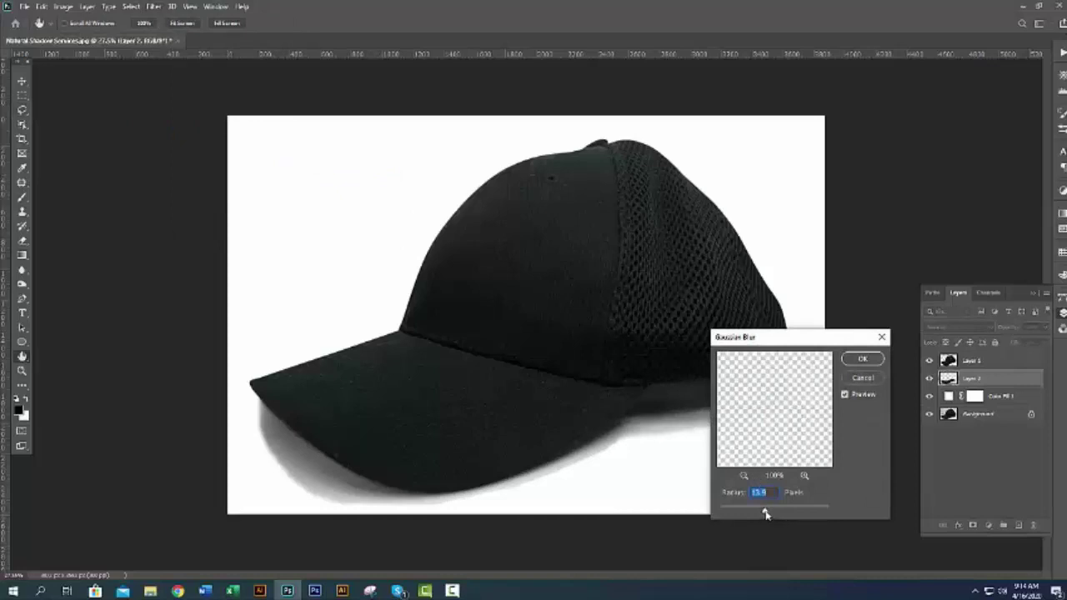
drag(765, 510, 769, 510)
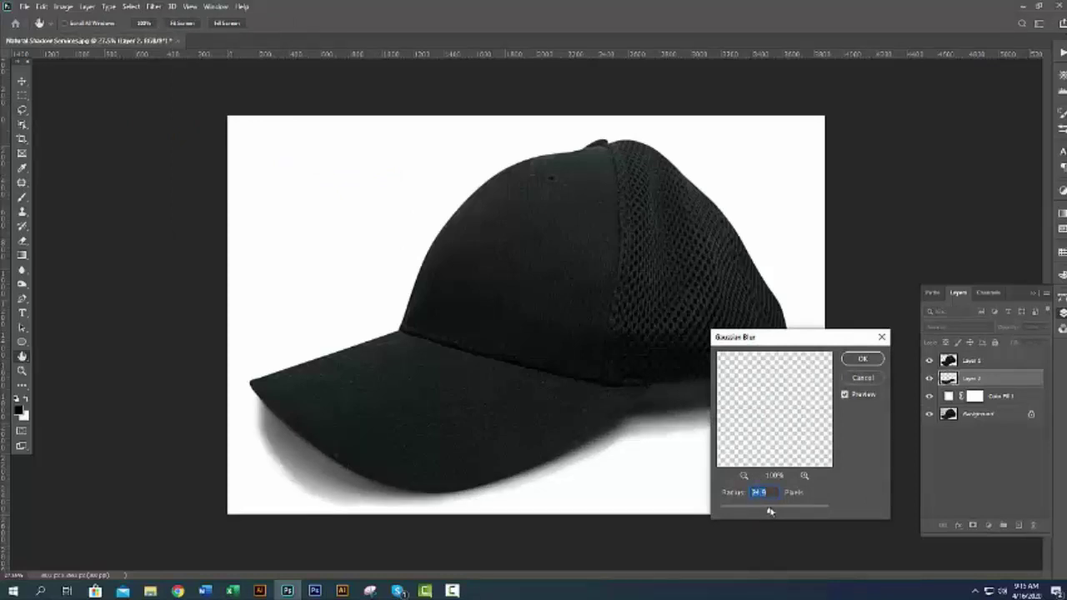
click(862, 360)
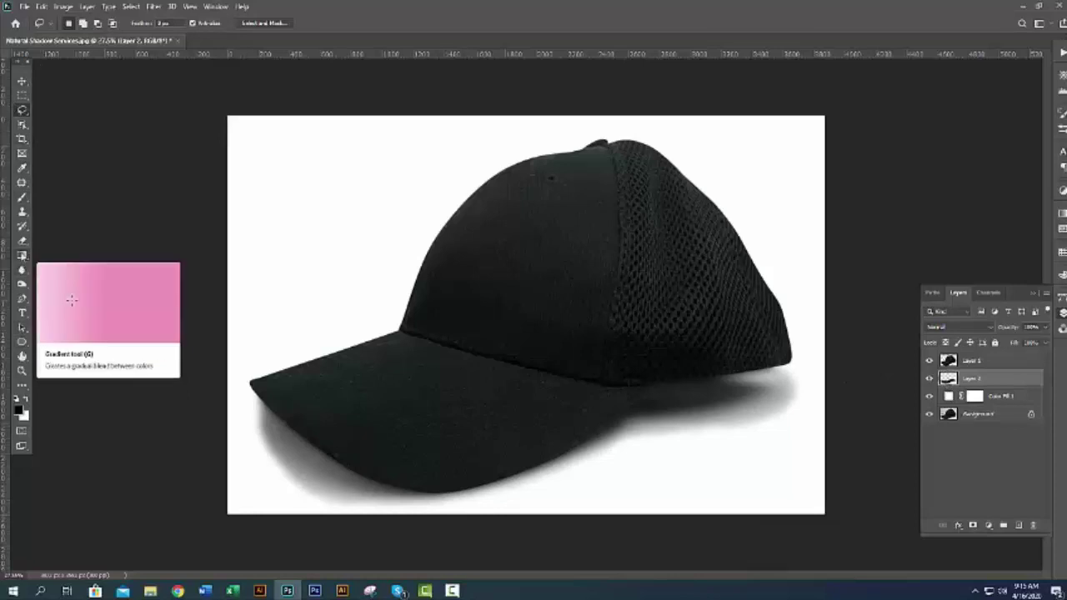
Erase the Layer 2 shadow softly under the cap's back and along the brim's lower edge
click(23, 243)
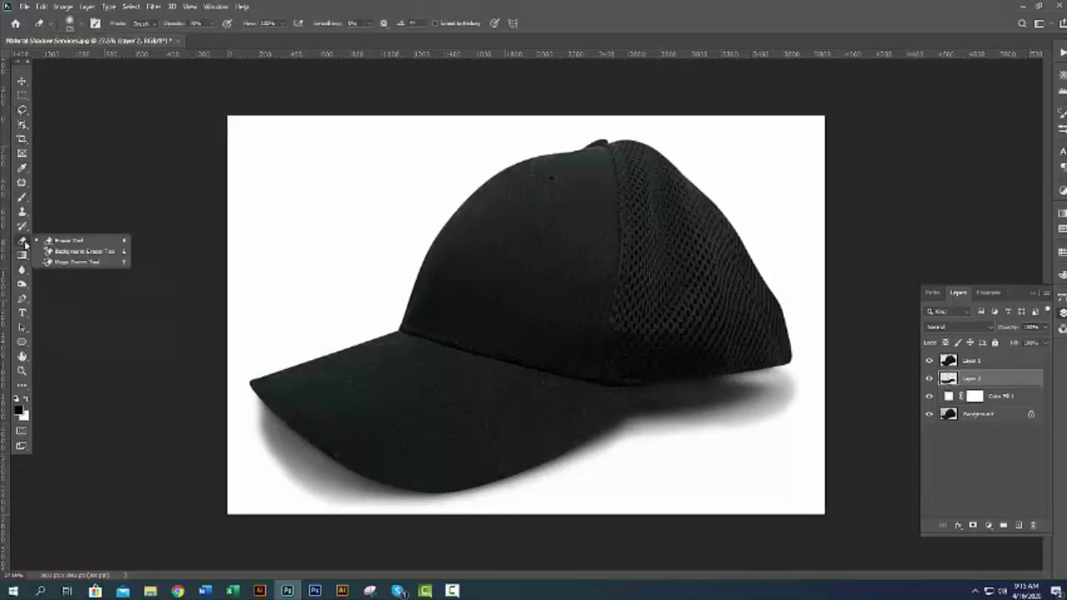
click(80, 242)
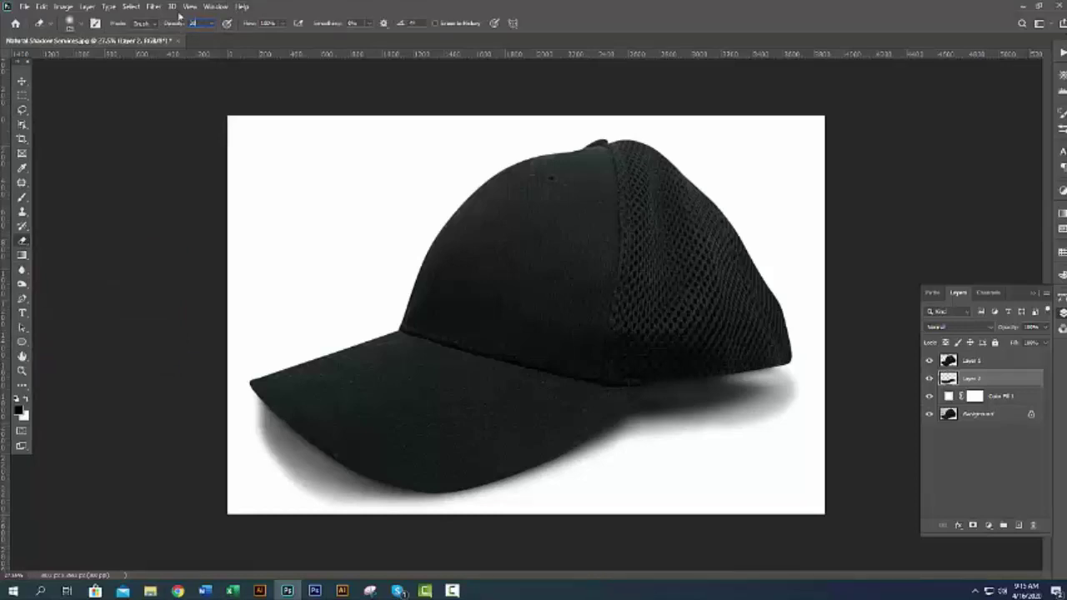
drag(598, 336, 647, 353)
mouse_move(717, 388)
mouse_down()
mouse_move(788, 392)
mouse_move(772, 396)
mouse_up()
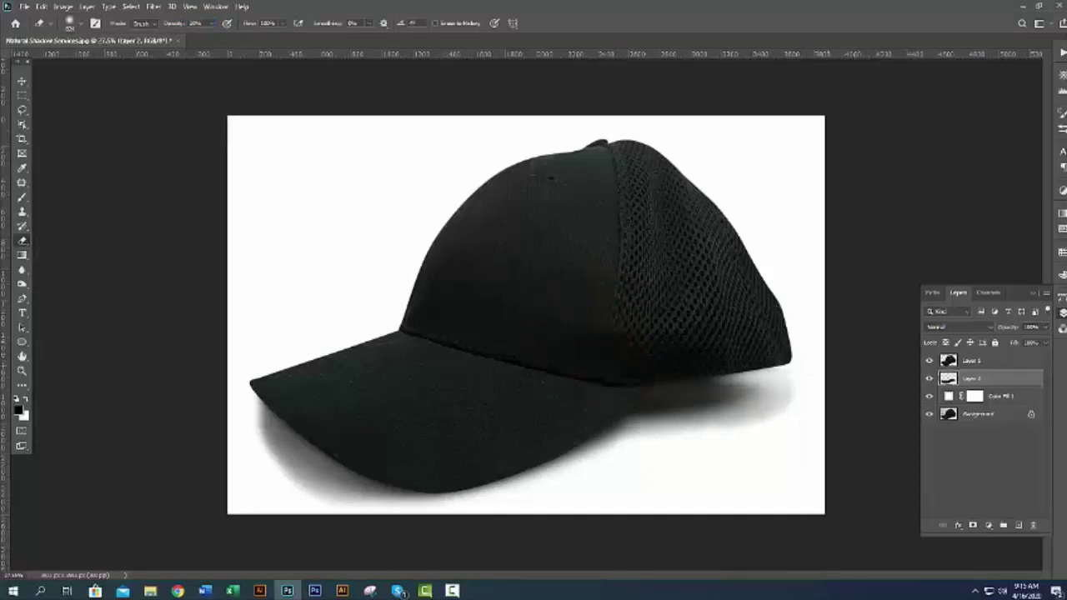
scroll(528, 315, down, 1)
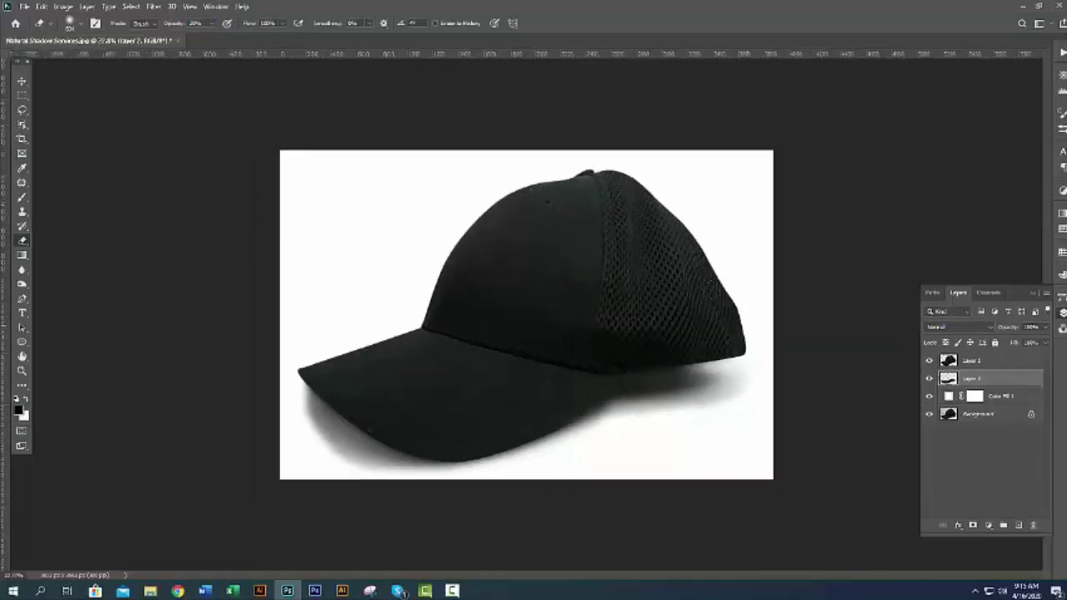
mouse_move(762, 392)
mouse_down()
mouse_move(729, 390)
mouse_move(577, 450)
mouse_up()
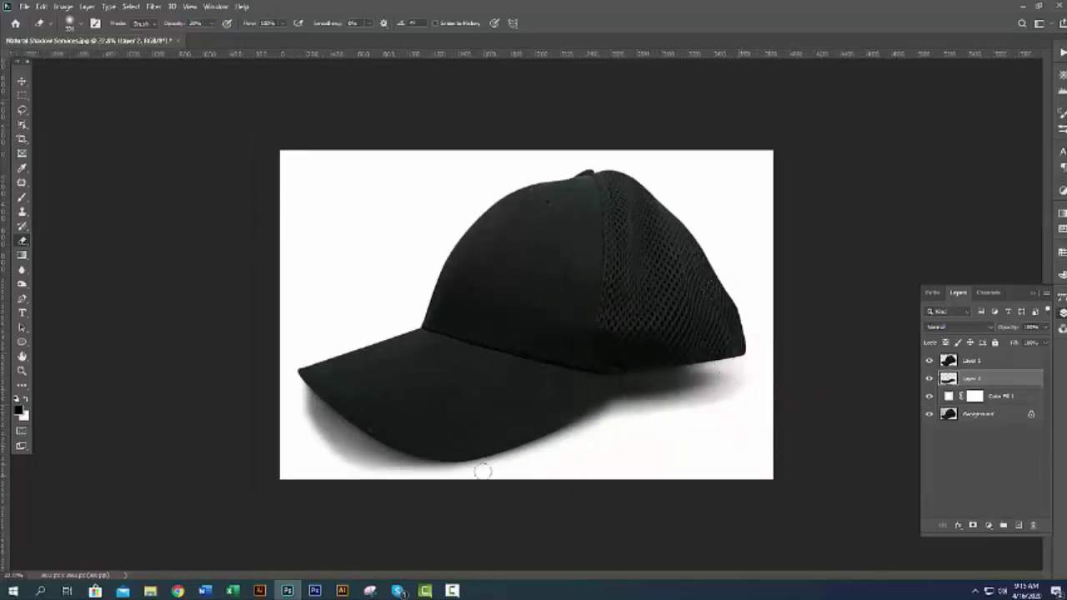
mouse_move(417, 471)
mouse_down()
mouse_move(294, 380)
mouse_move(293, 367)
mouse_move(286, 431)
mouse_move(317, 475)
mouse_move(333, 440)
mouse_up()
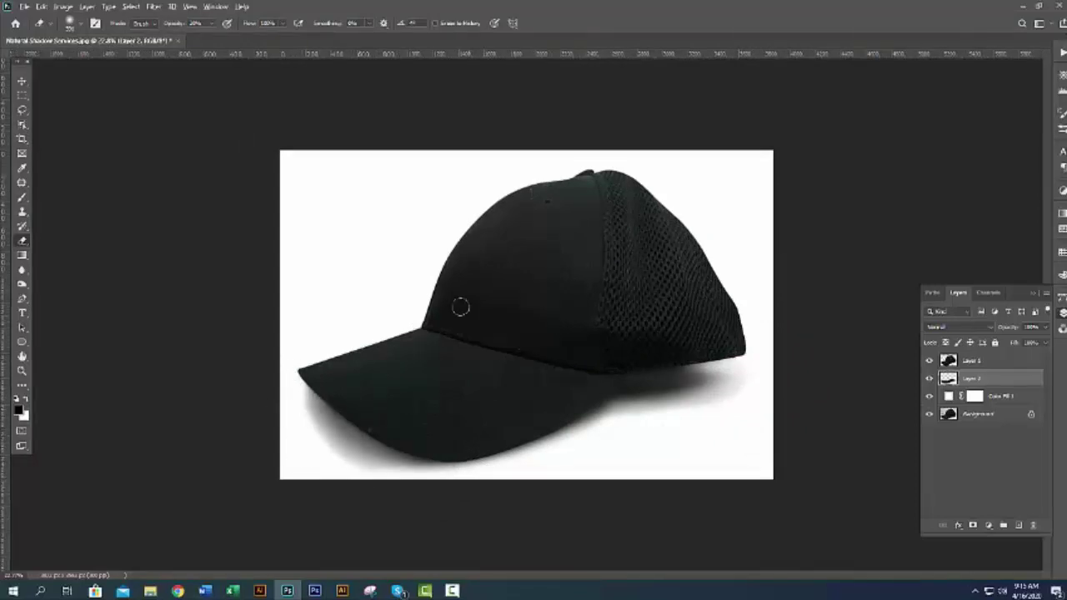
scroll(460, 307, down, 2)
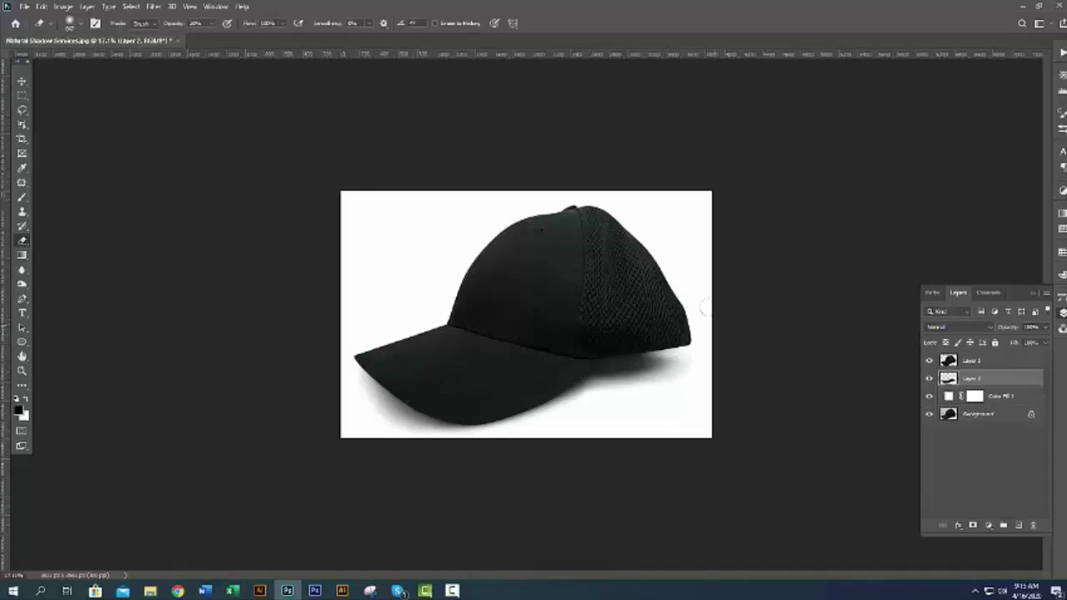
mouse_move(621, 365)
mouse_down()
mouse_move(677, 367)
mouse_move(666, 384)
mouse_up()
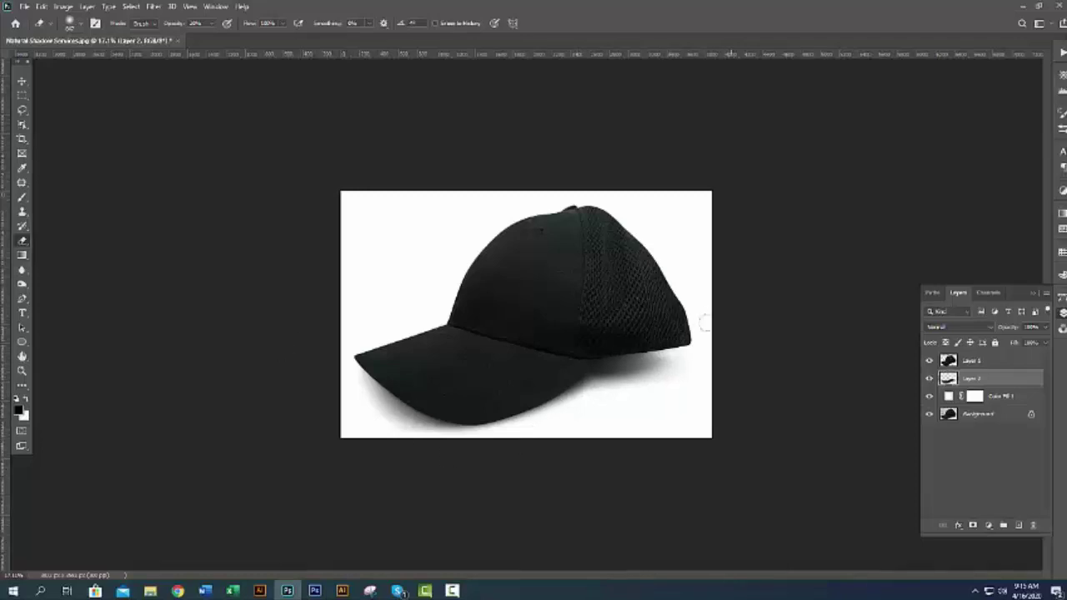
Load Path 1 as a cap selection and add a new empty Layer 3
click(932, 293)
click(963, 312)
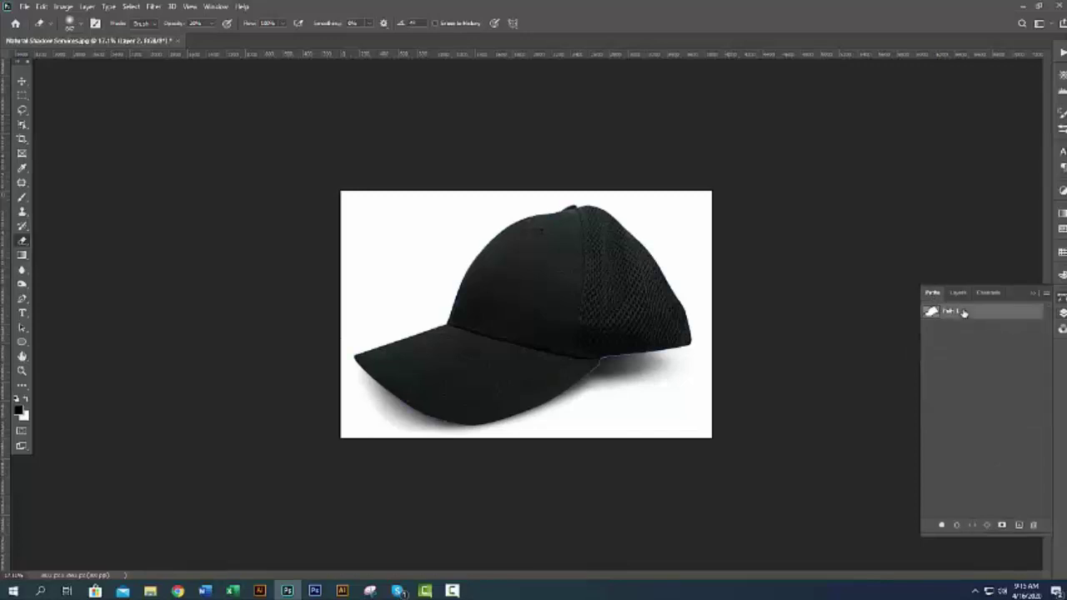
key(ctrl+Return)
click(958, 293)
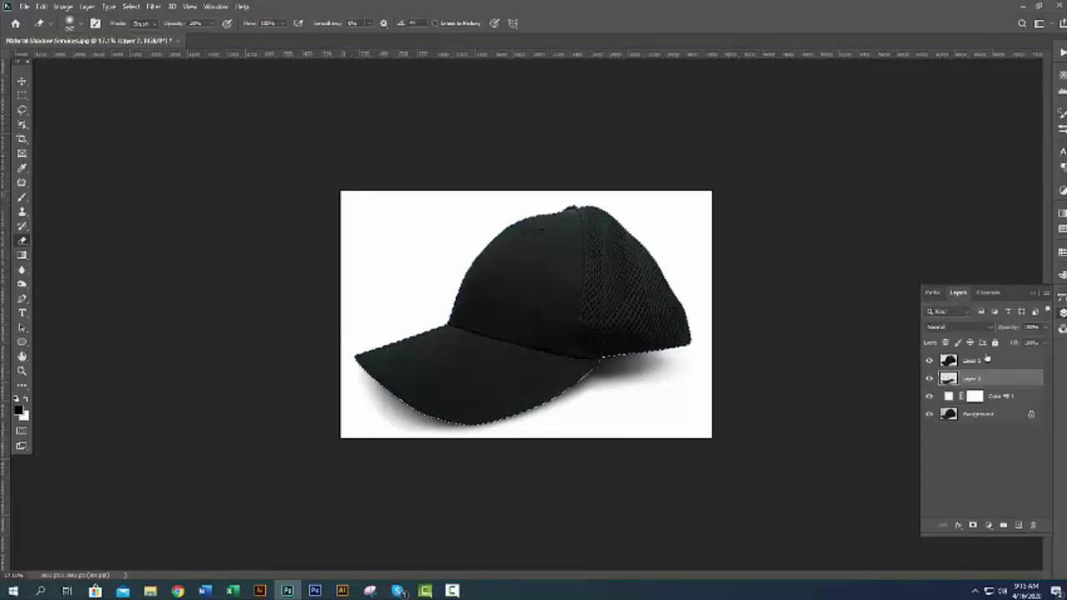
click(1018, 525)
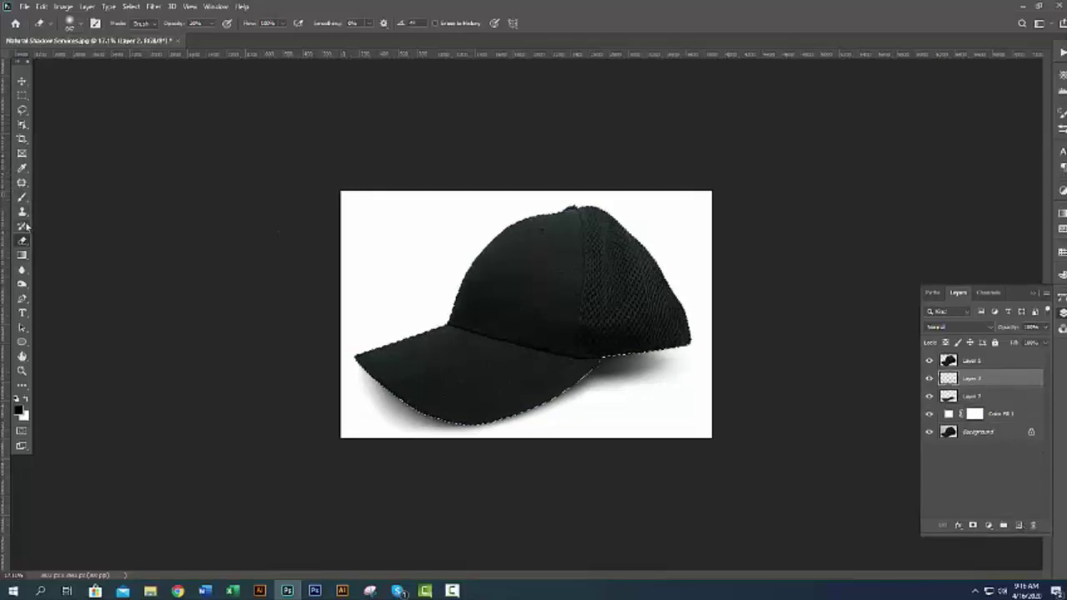
Paint dark contact shading along the brim at 100% brush opacity, then deselect
click(21, 197)
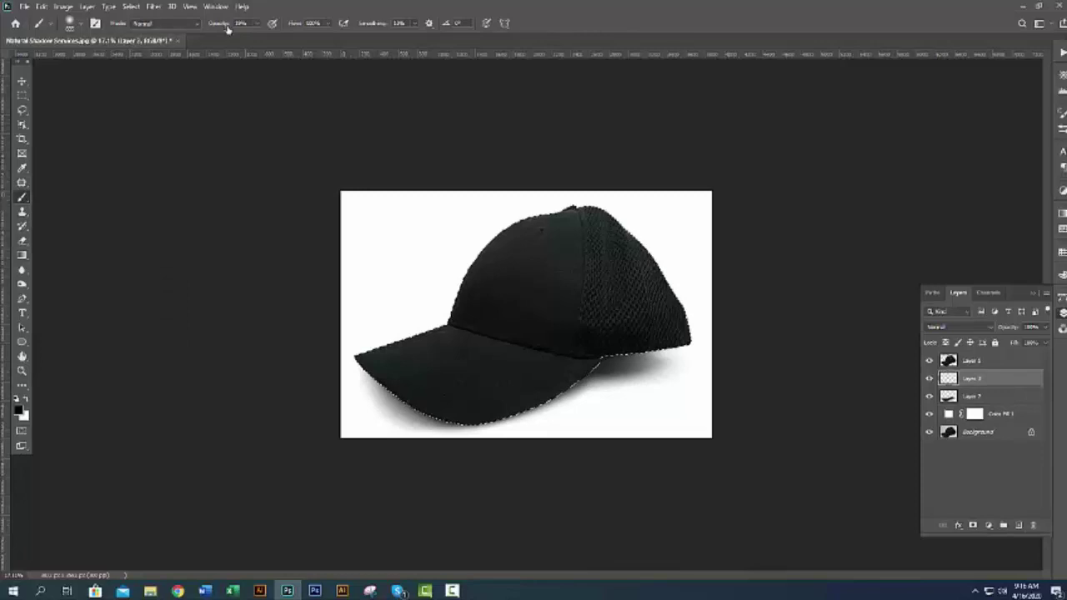
drag(228, 29, 223, 26)
text(100)
key(Return)
click(541, 383)
key(ctrl+d)
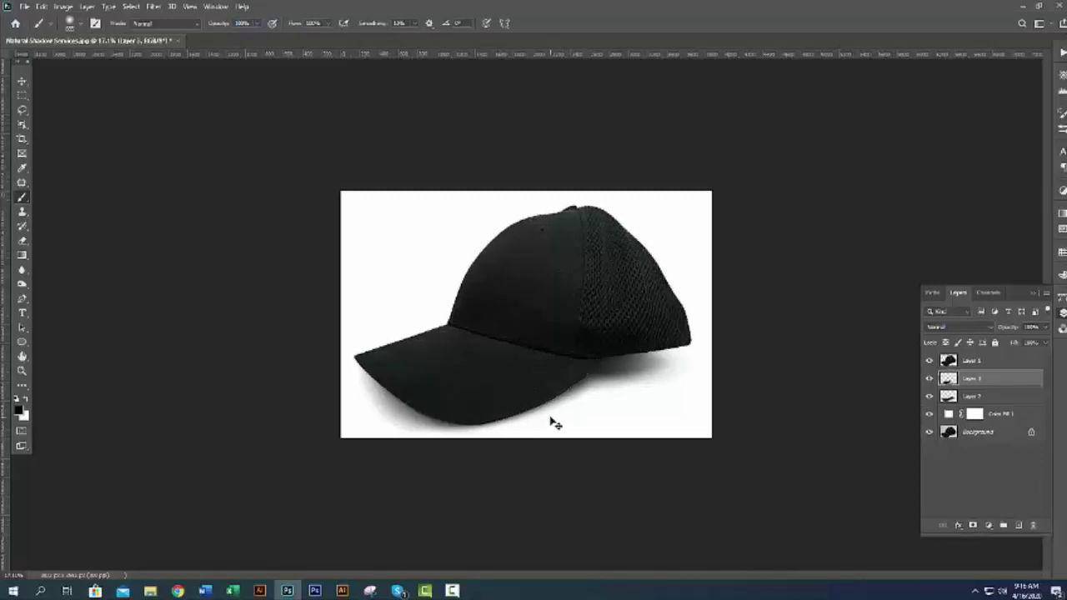
click(23, 80)
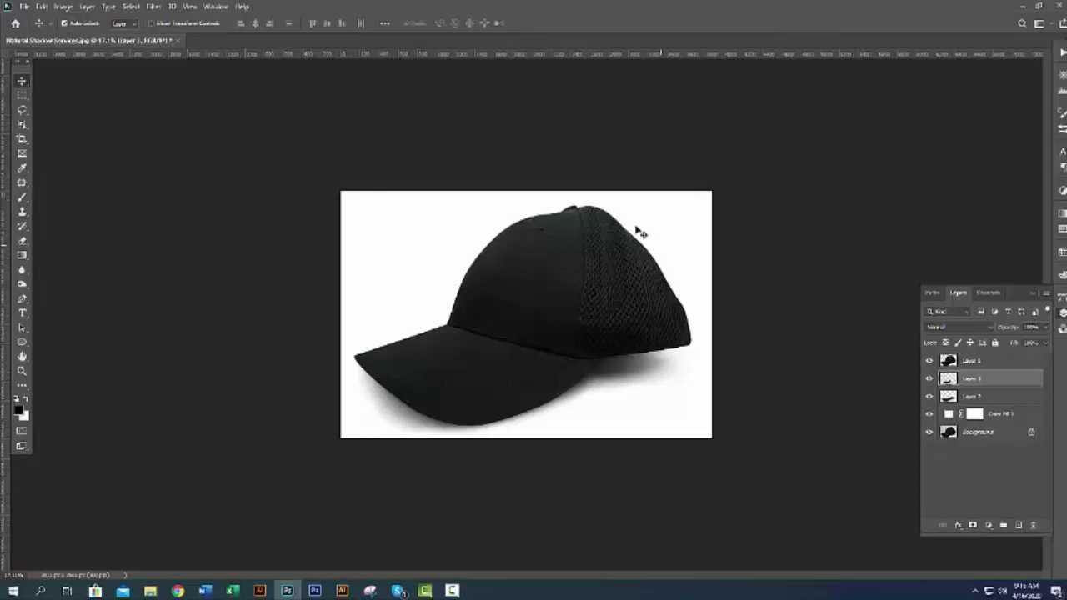
Soften the Layer 3 shading with Gaussian Blur and compare it by toggling visibility
click(153, 8)
mouse_move(160, 132)
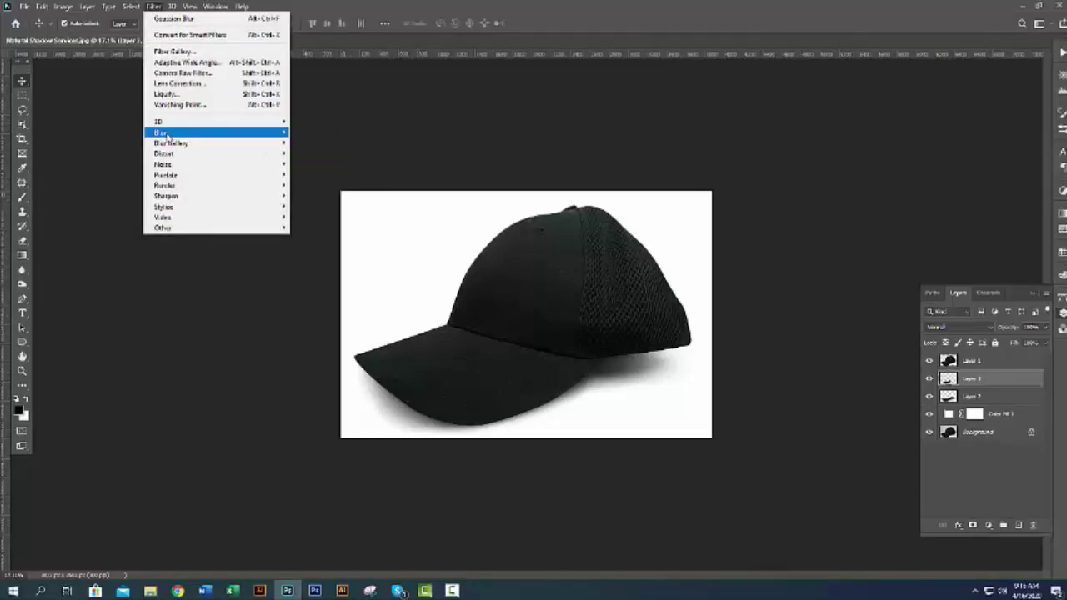
click(375, 175)
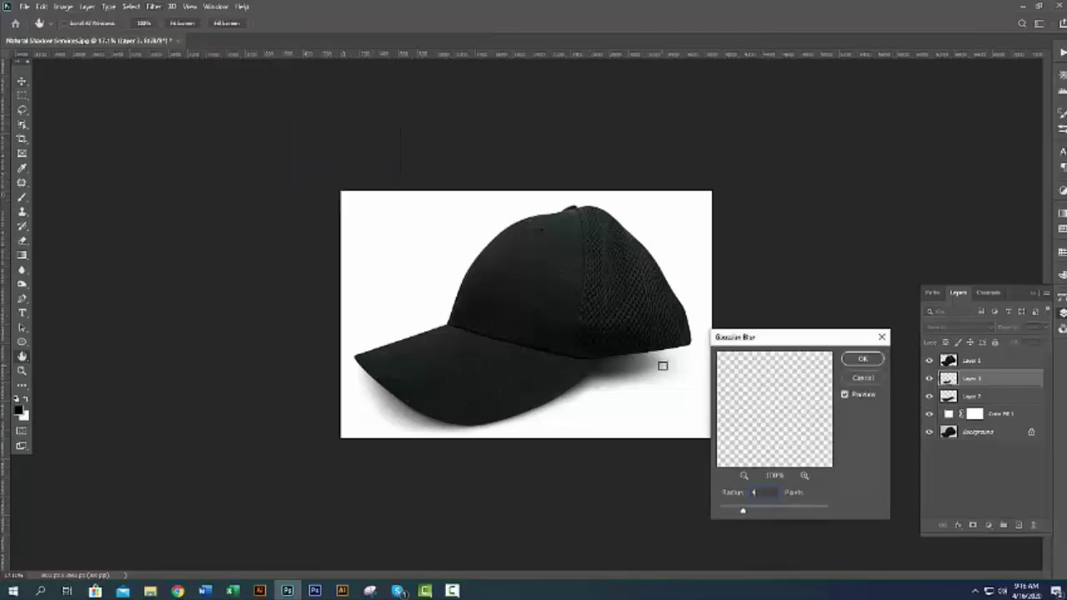
click(862, 358)
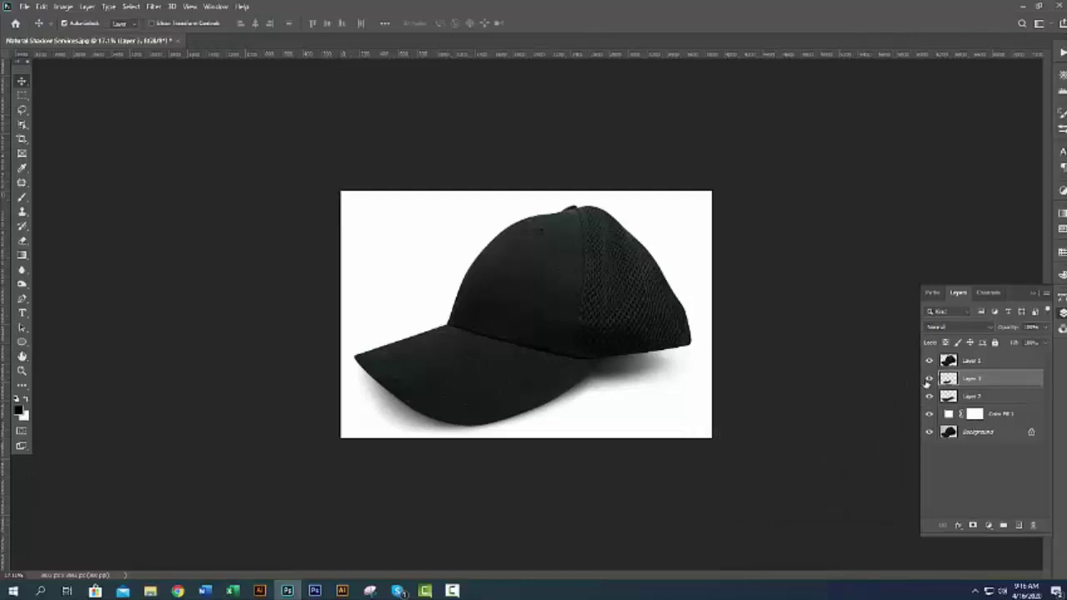
click(930, 378)
click(930, 379)
Merge Layer 2 and Layer 3 into one shadow layer and begin Save As
click(23, 241)
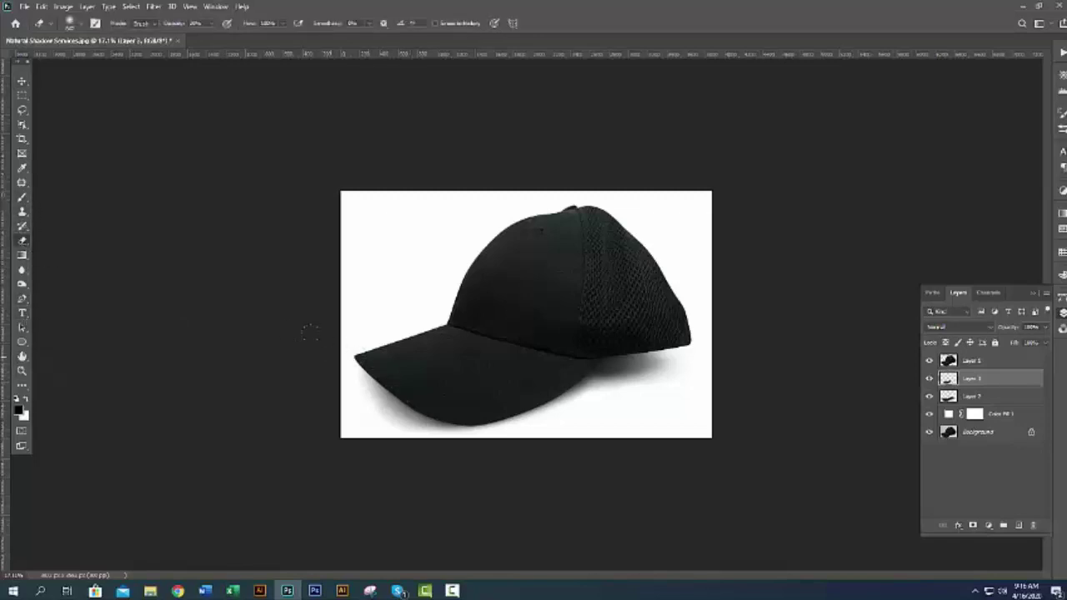
shift+click(992, 398)
key(ctrl+e)
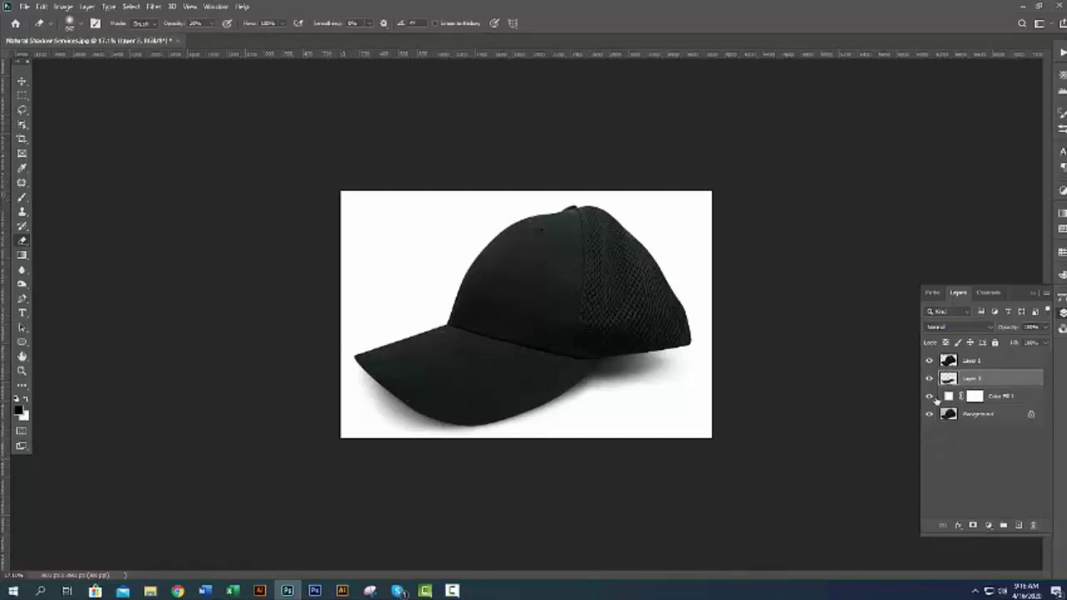
key(ctrl+shift+s)
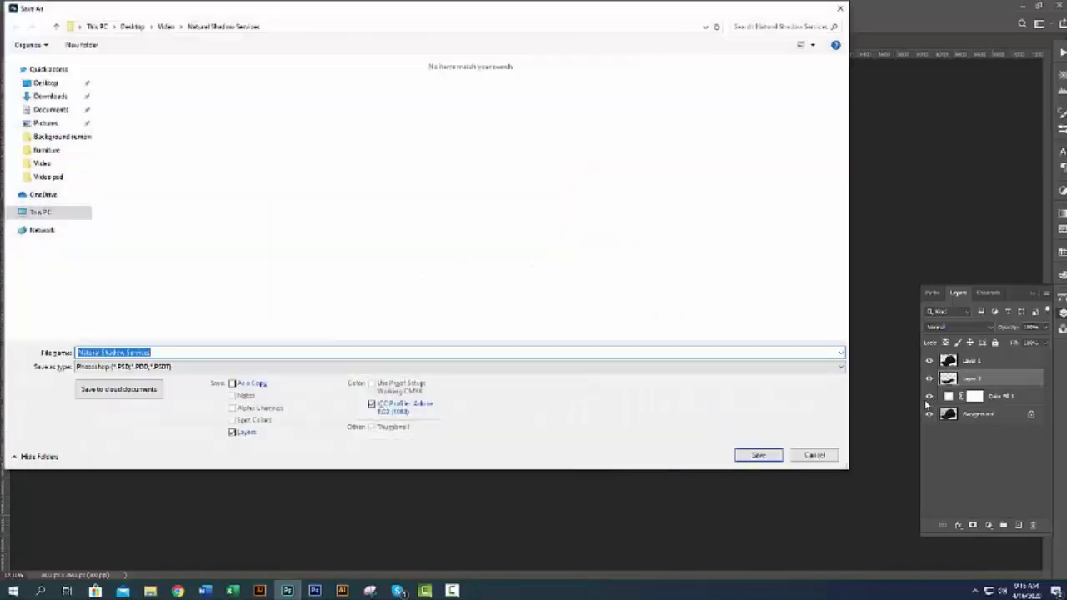
Save the cap image as Natural Shadow Services in Photoshop PSD format
click(763, 456)
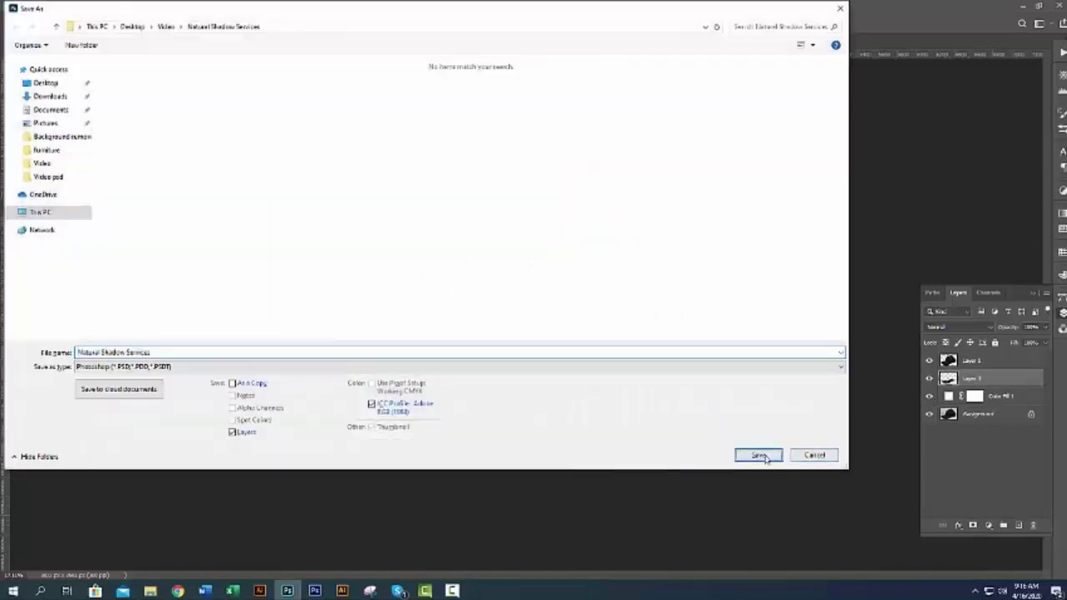
click(658, 166)
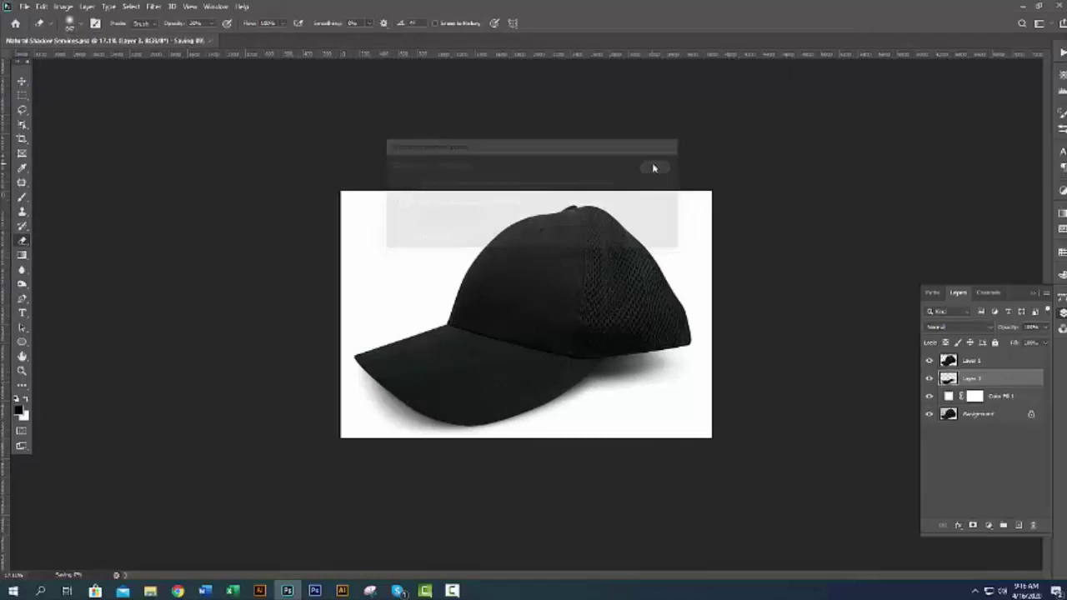
click(24, 7)
click(31, 141)
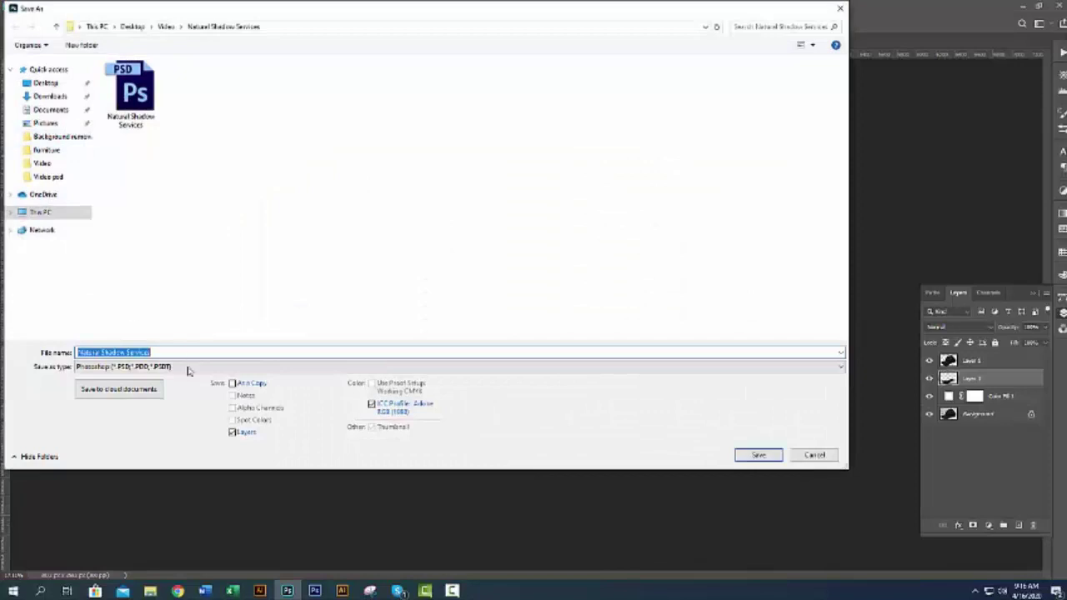
Save a JPEG copy, replacing the existing Natural Shadow Services.jpg at Quality 12 Maximum
click(187, 368)
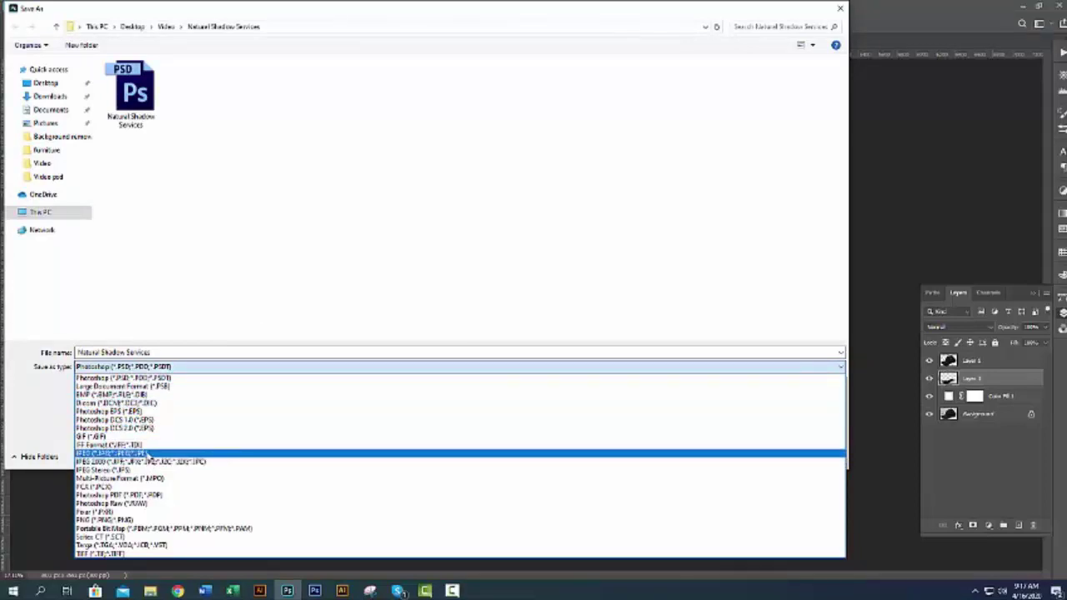
click(150, 464)
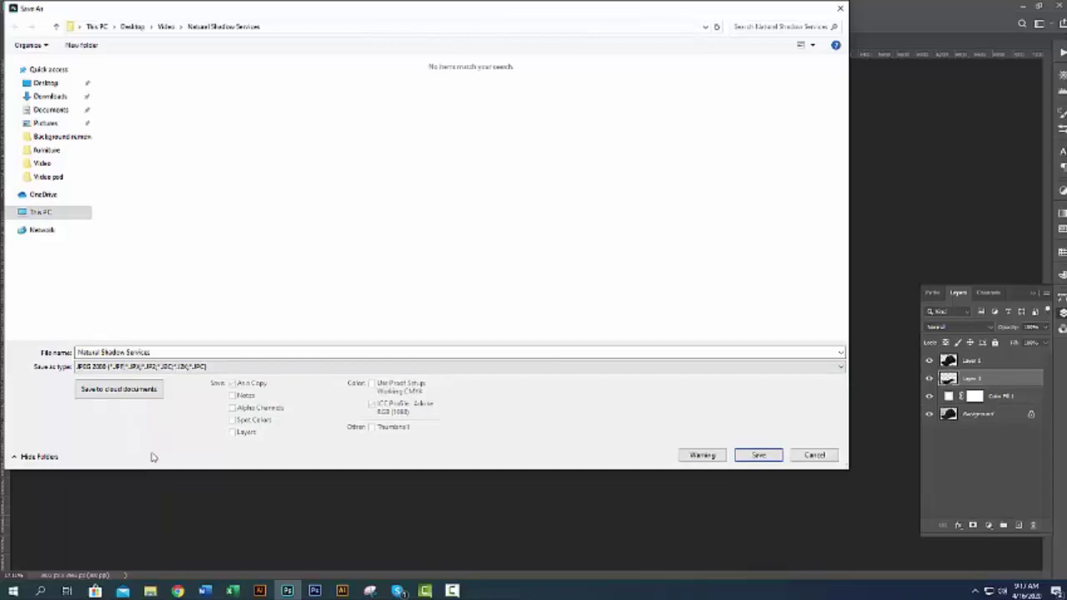
click(838, 369)
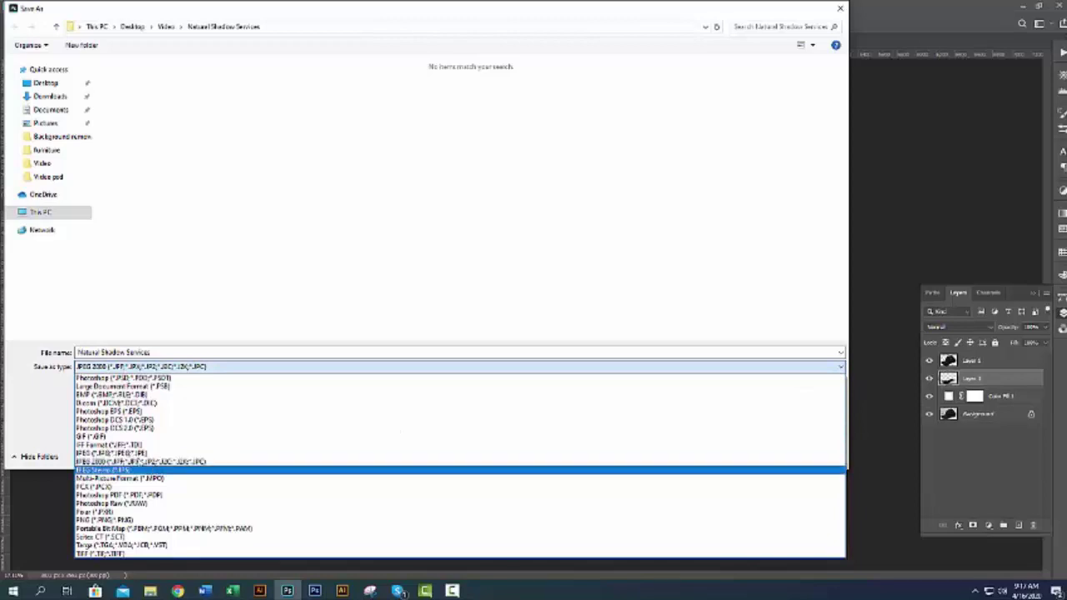
click(137, 453)
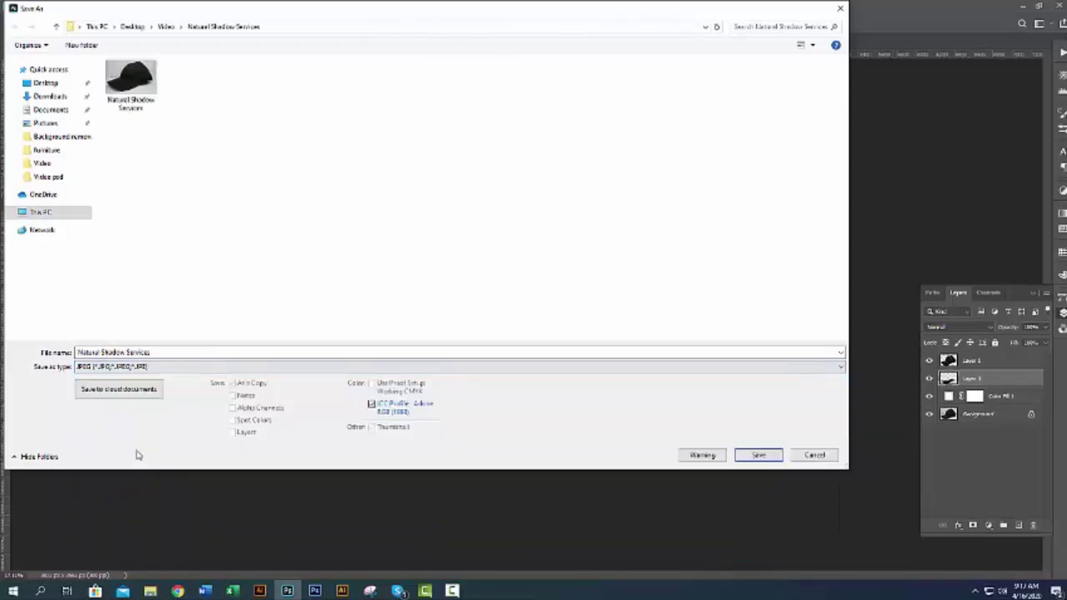
click(755, 457)
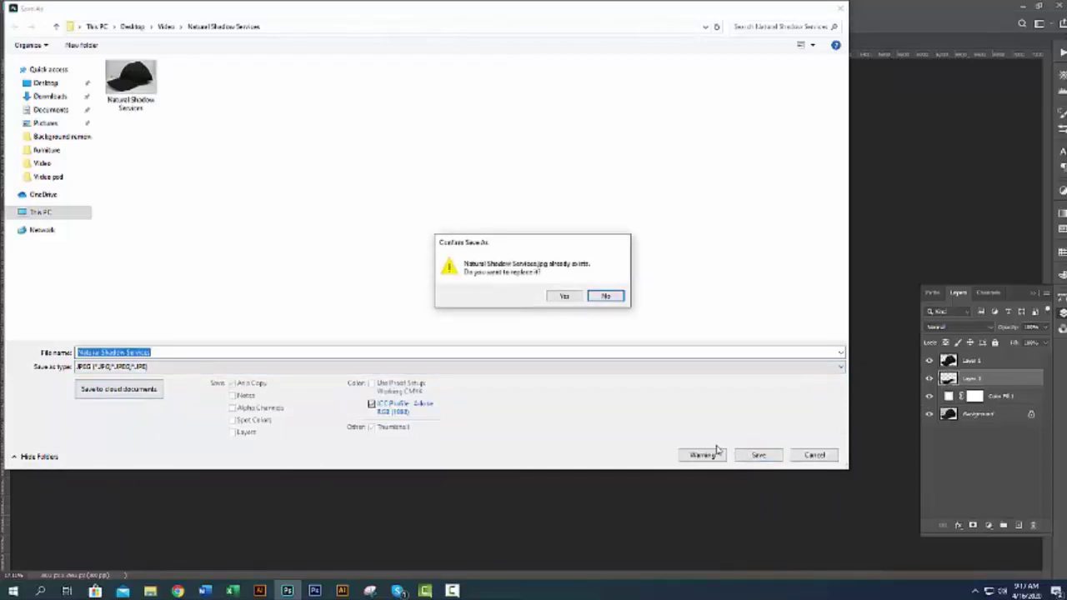
click(564, 296)
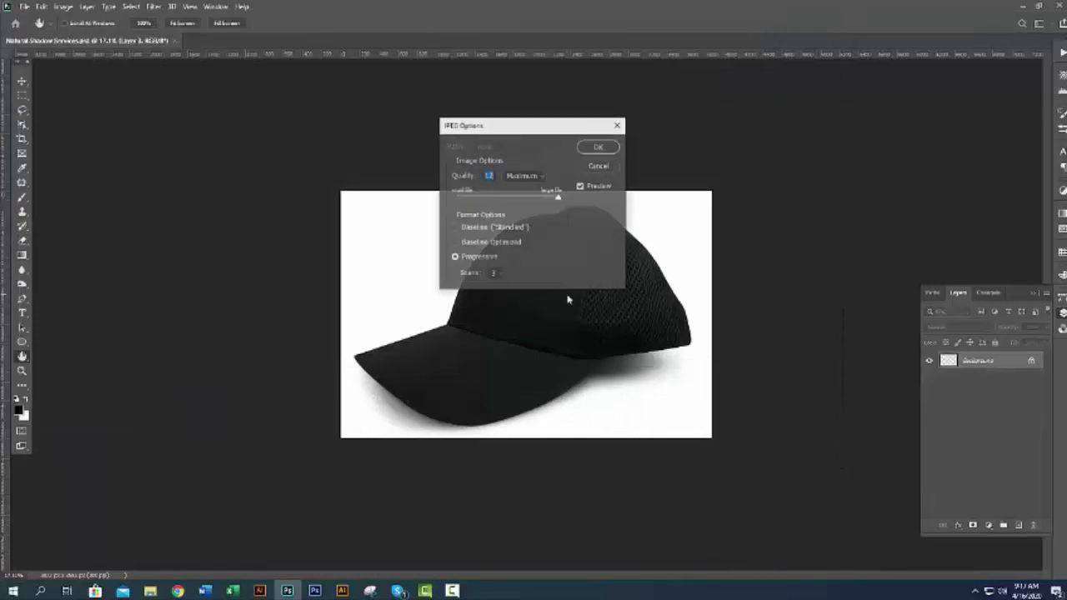
click(597, 148)
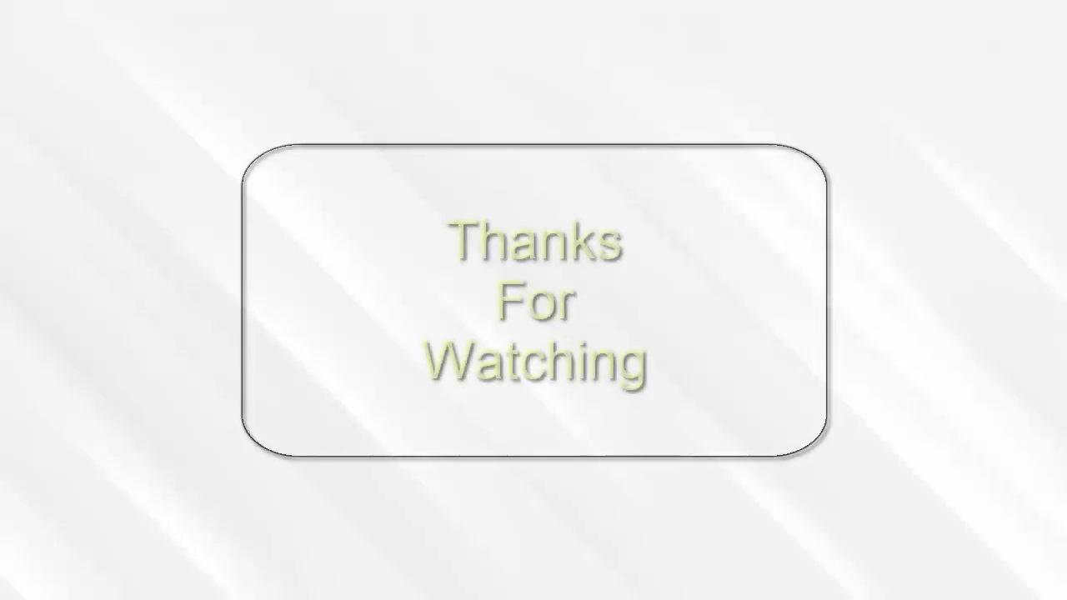